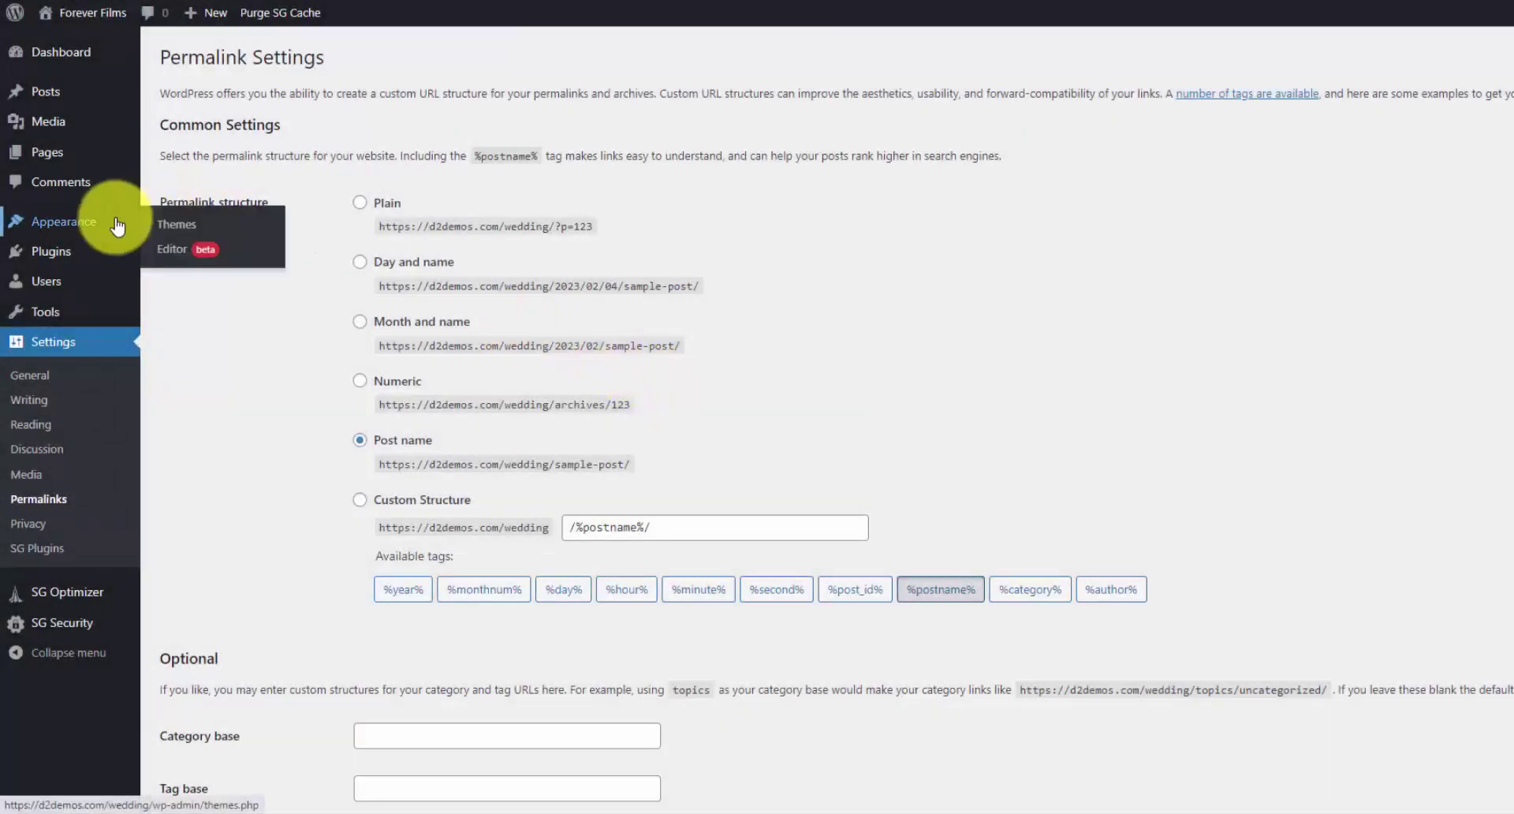
Open the site editor and check which areas the Page template contains.
click(197, 260)
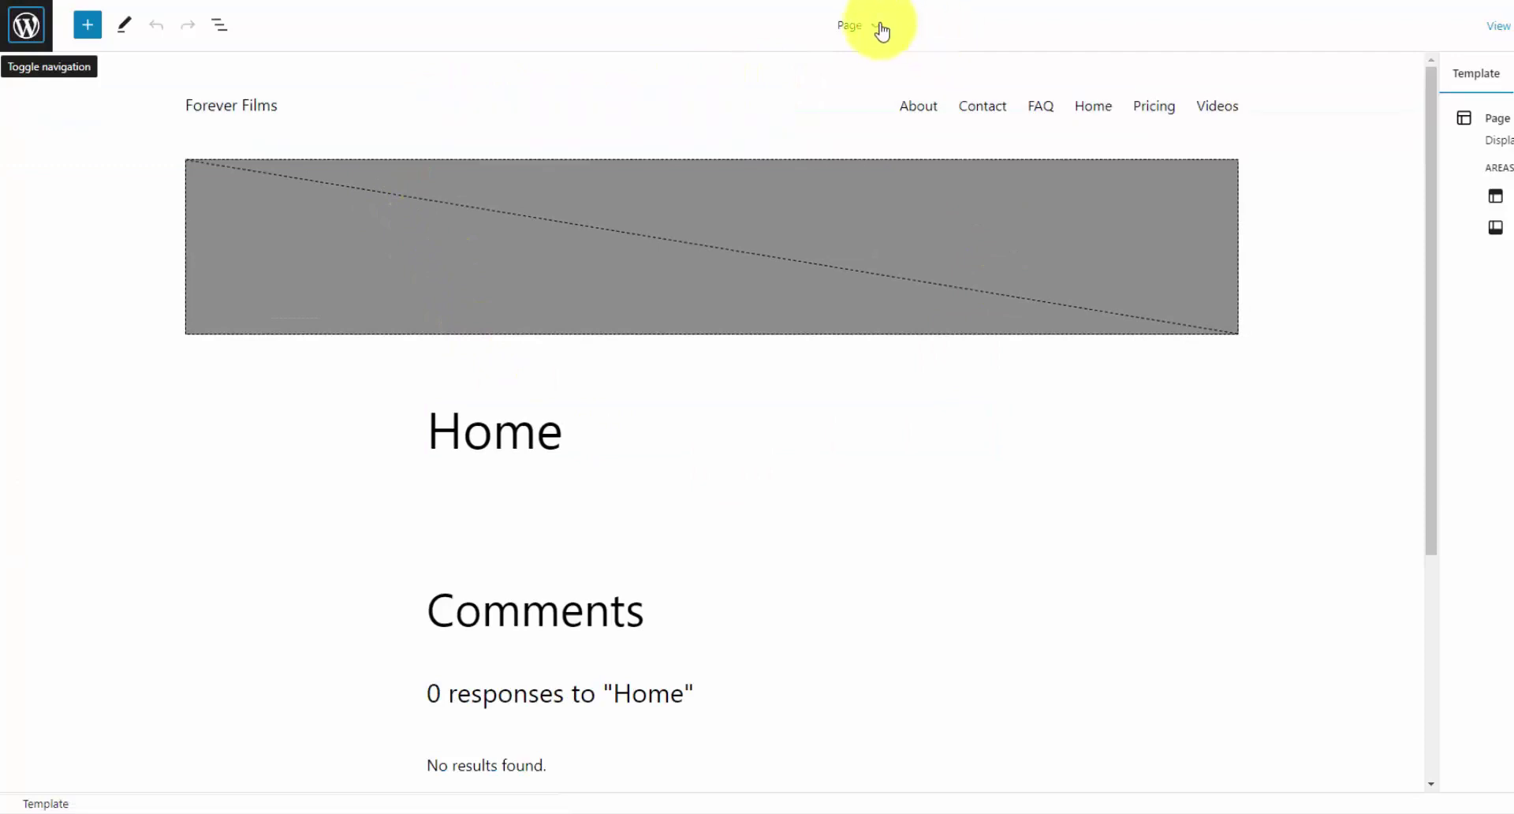
click(881, 30)
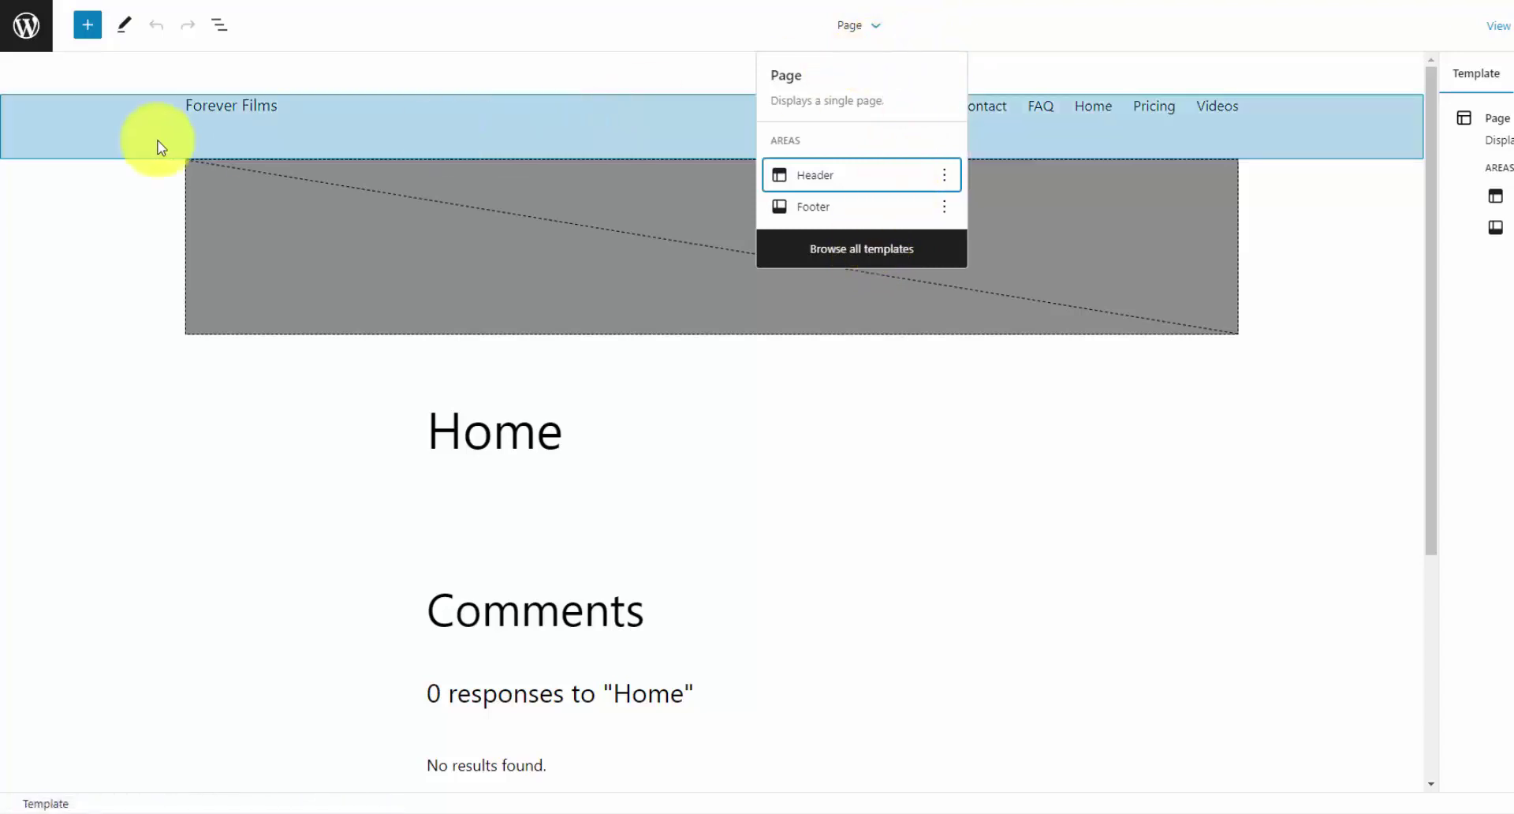
key(Escape)
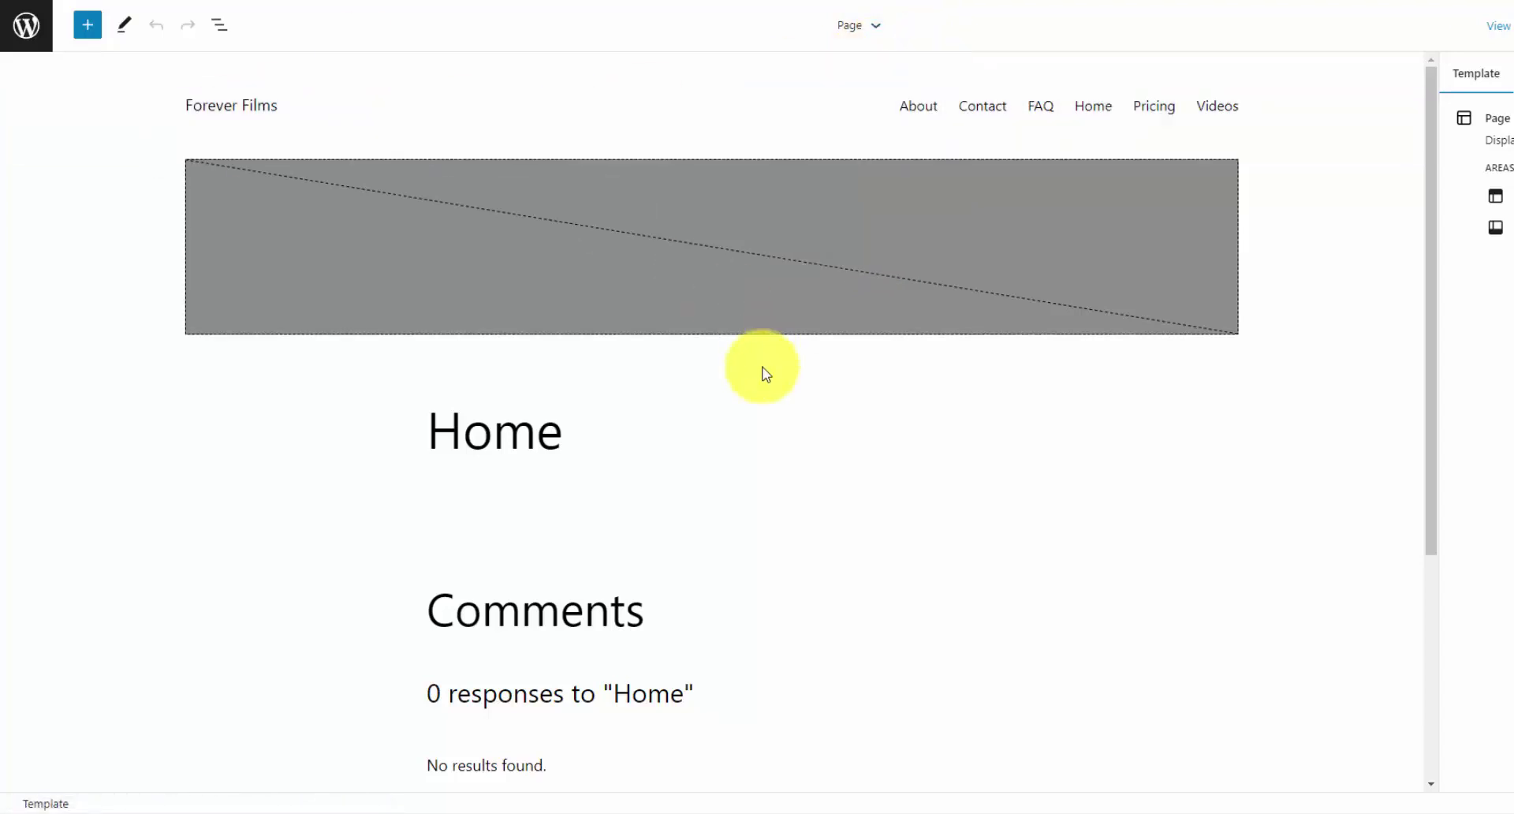
Show the template's block list, expand the Header down to its Site Title and Navigation blocks, and select the Header.
click(221, 28)
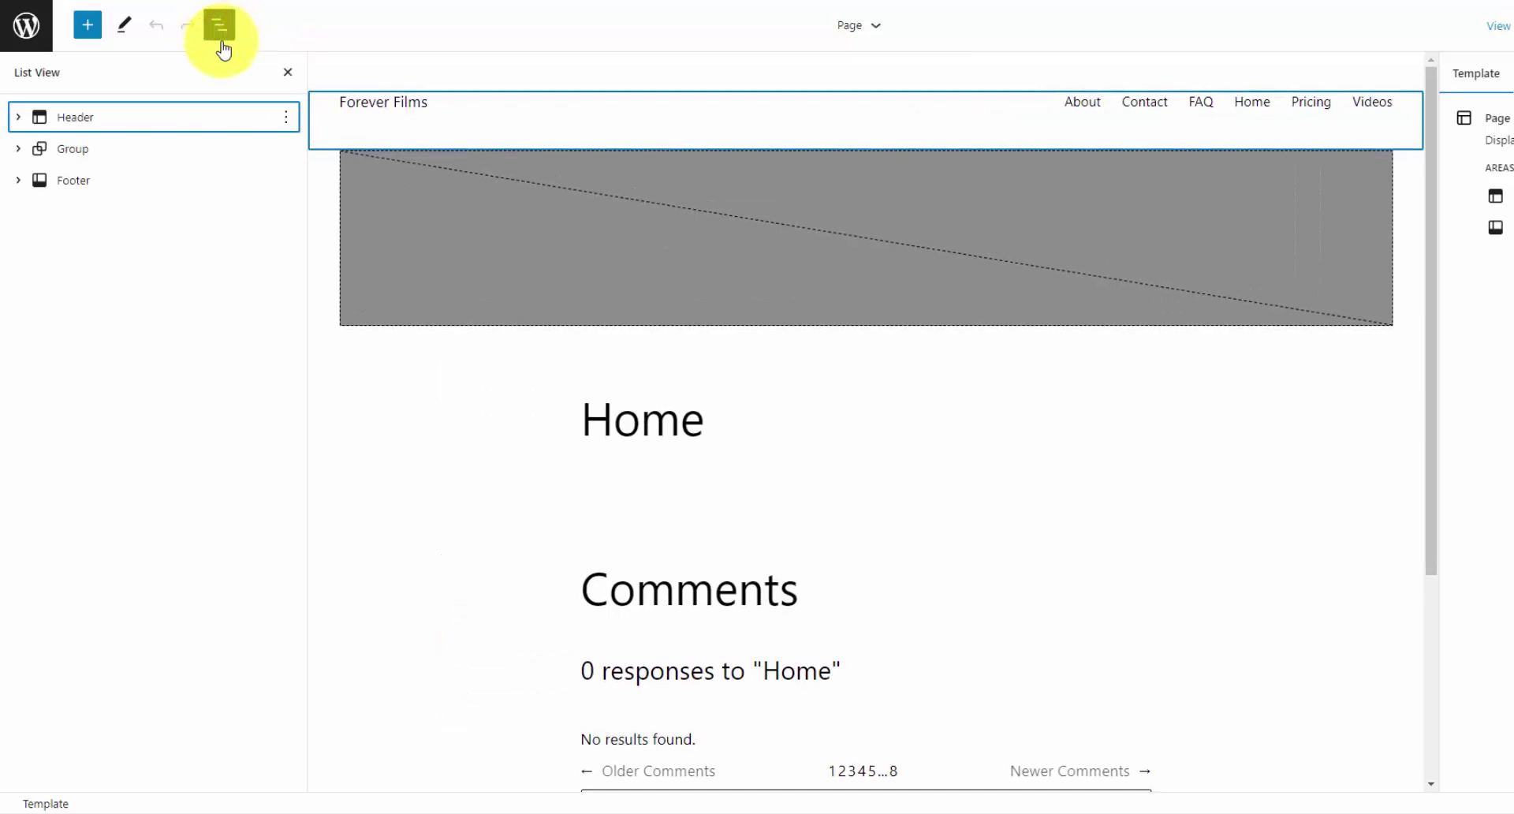
click(101, 115)
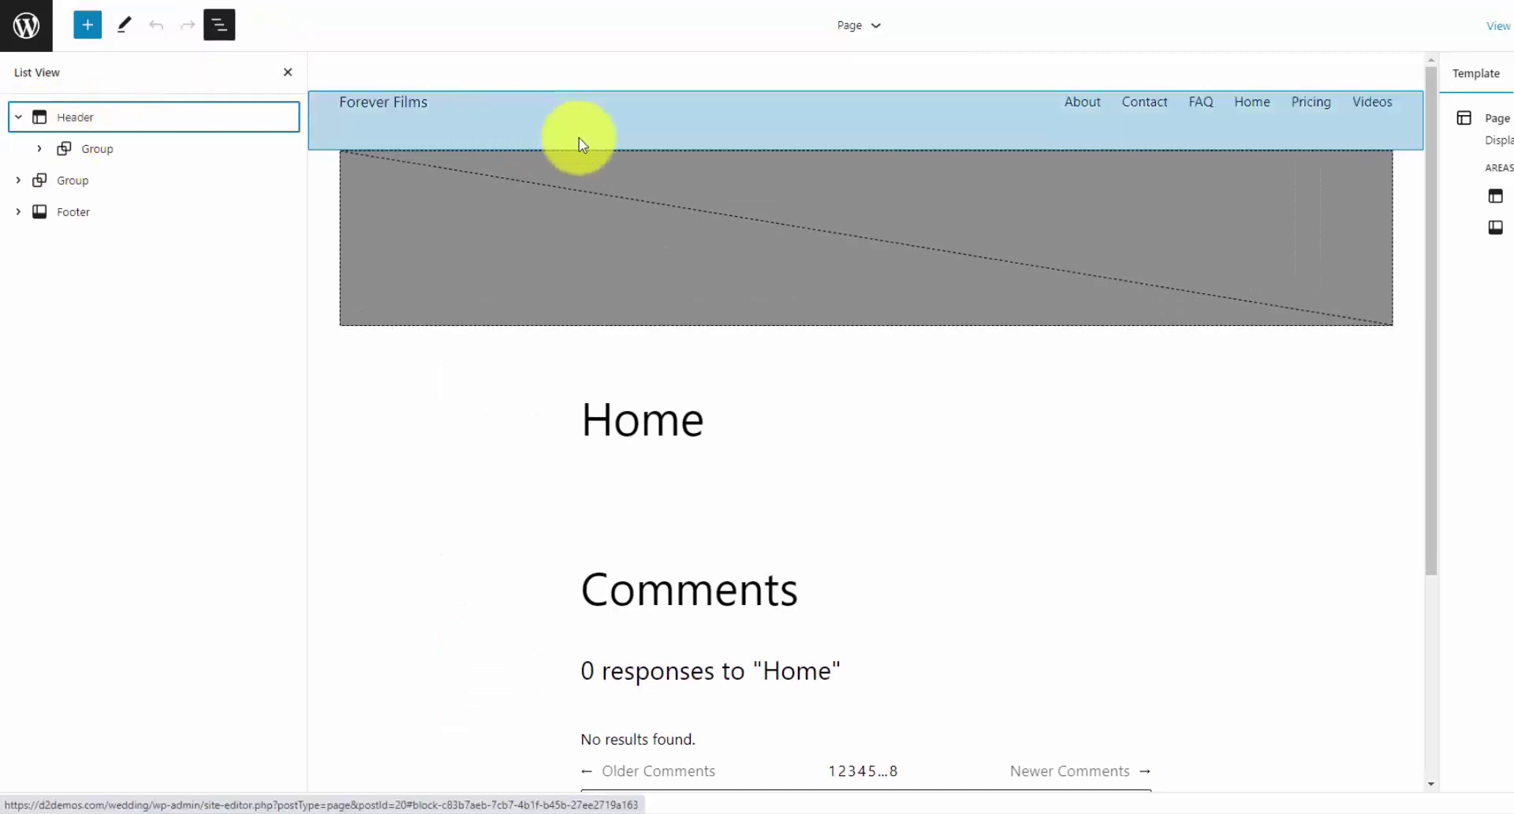
click(62, 149)
click(39, 148)
click(64, 180)
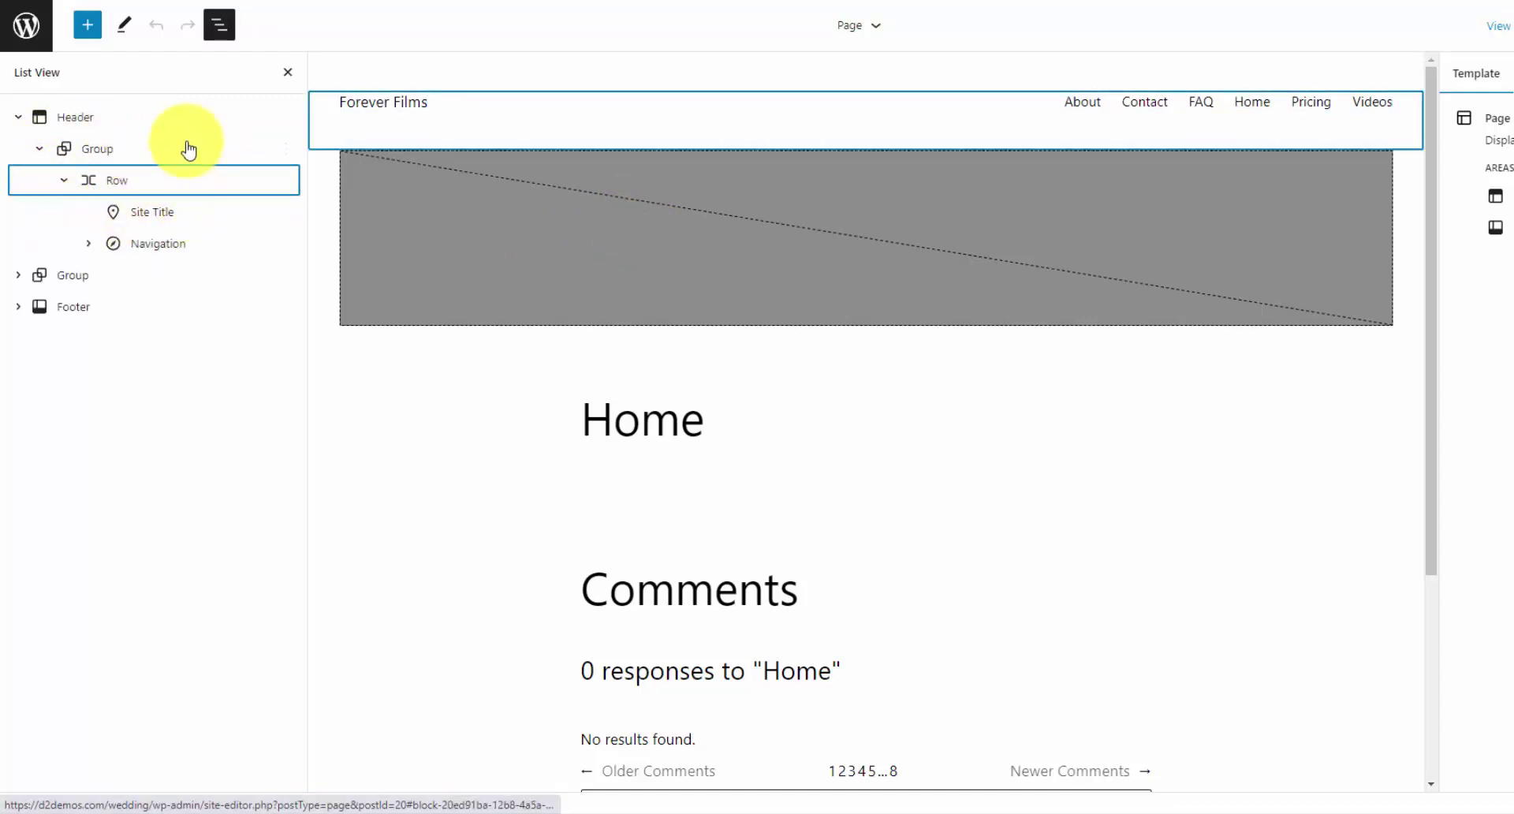
click(130, 118)
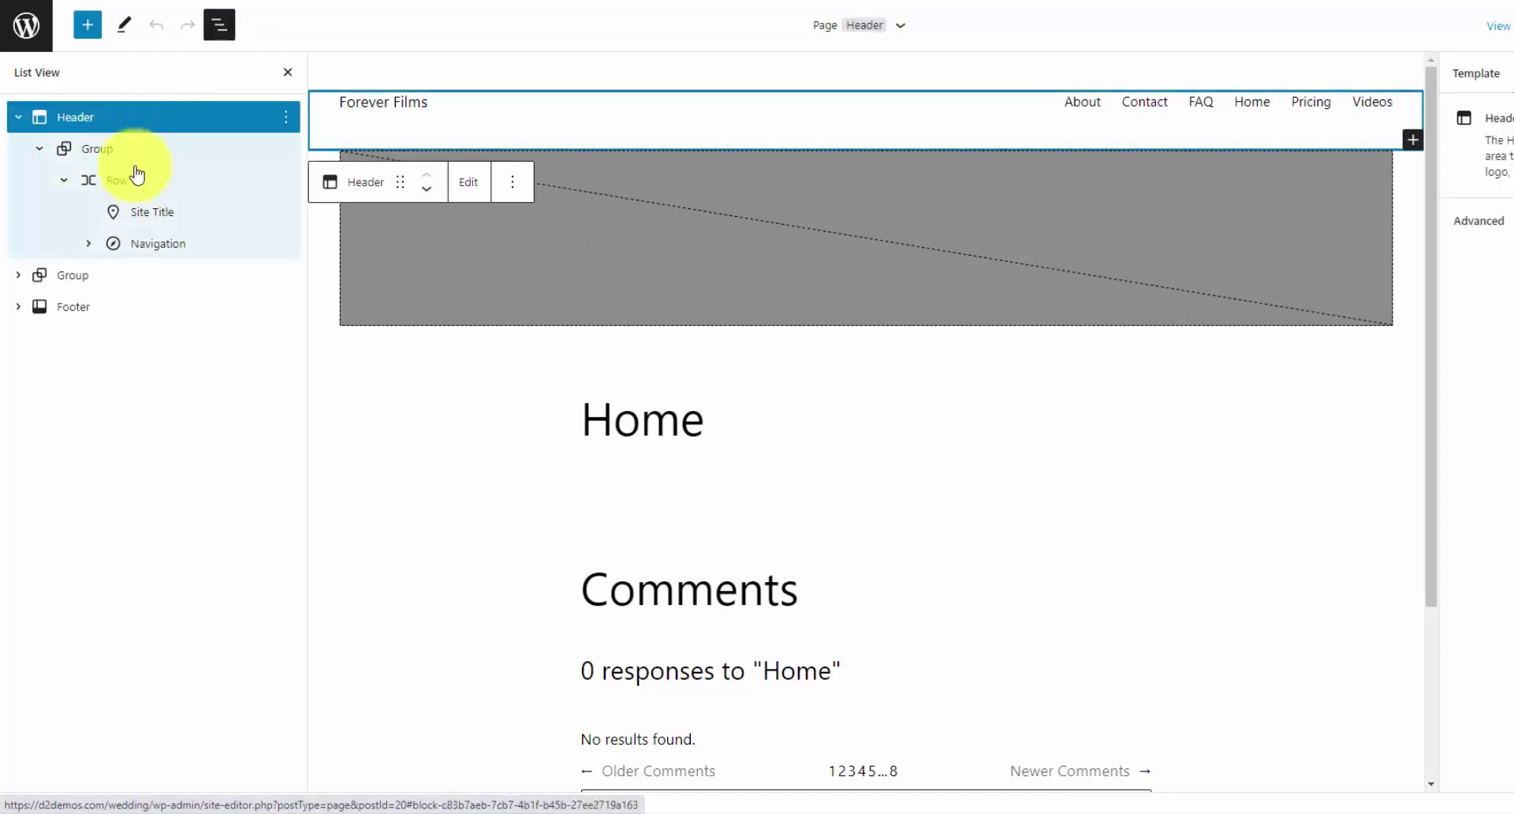
Expand the main content Group in the block list and select its Post Content block.
click(140, 307)
click(140, 279)
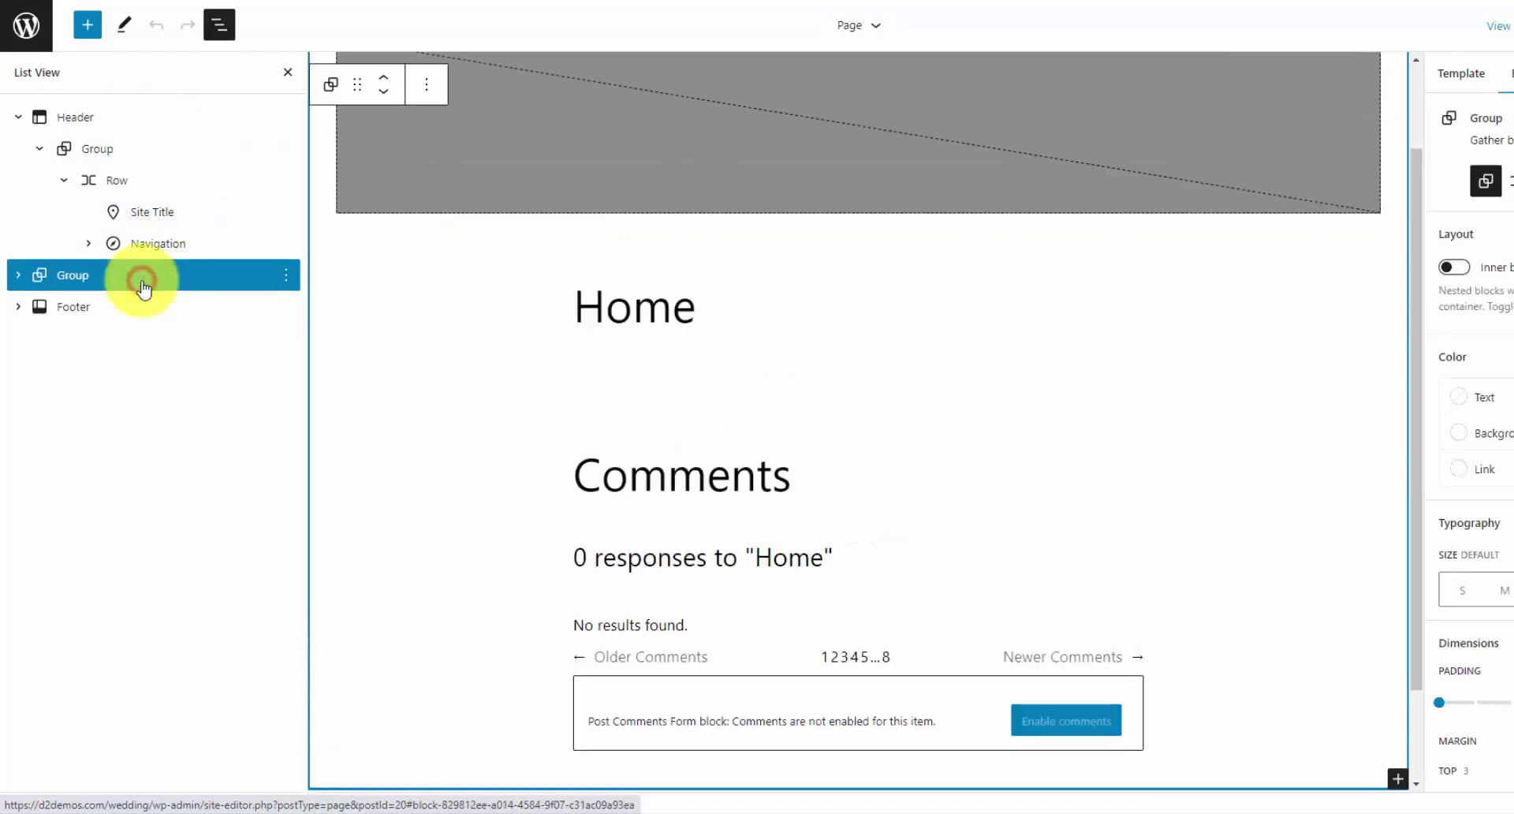
click(19, 274)
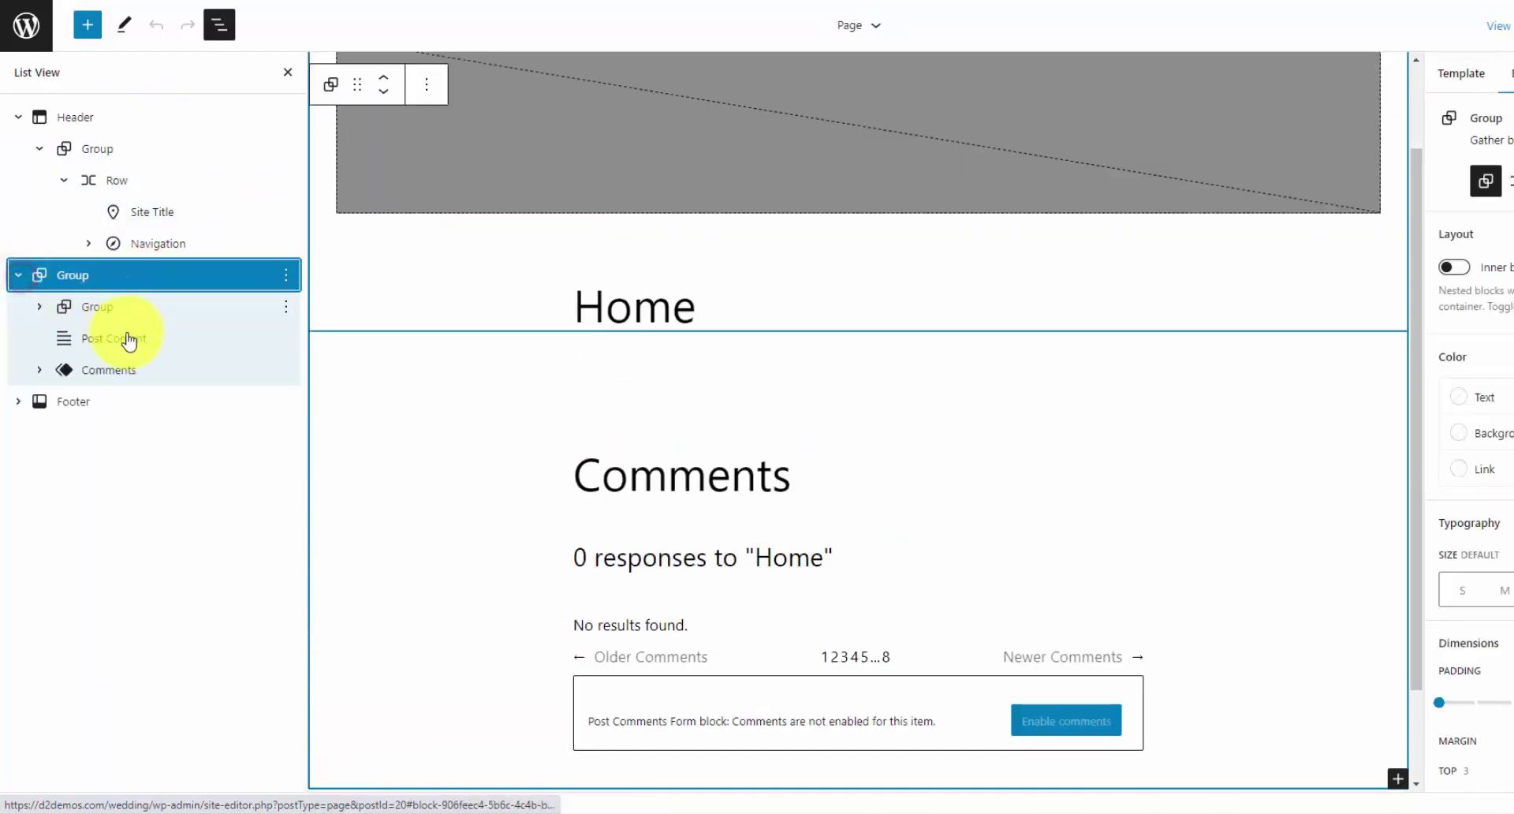
click(126, 337)
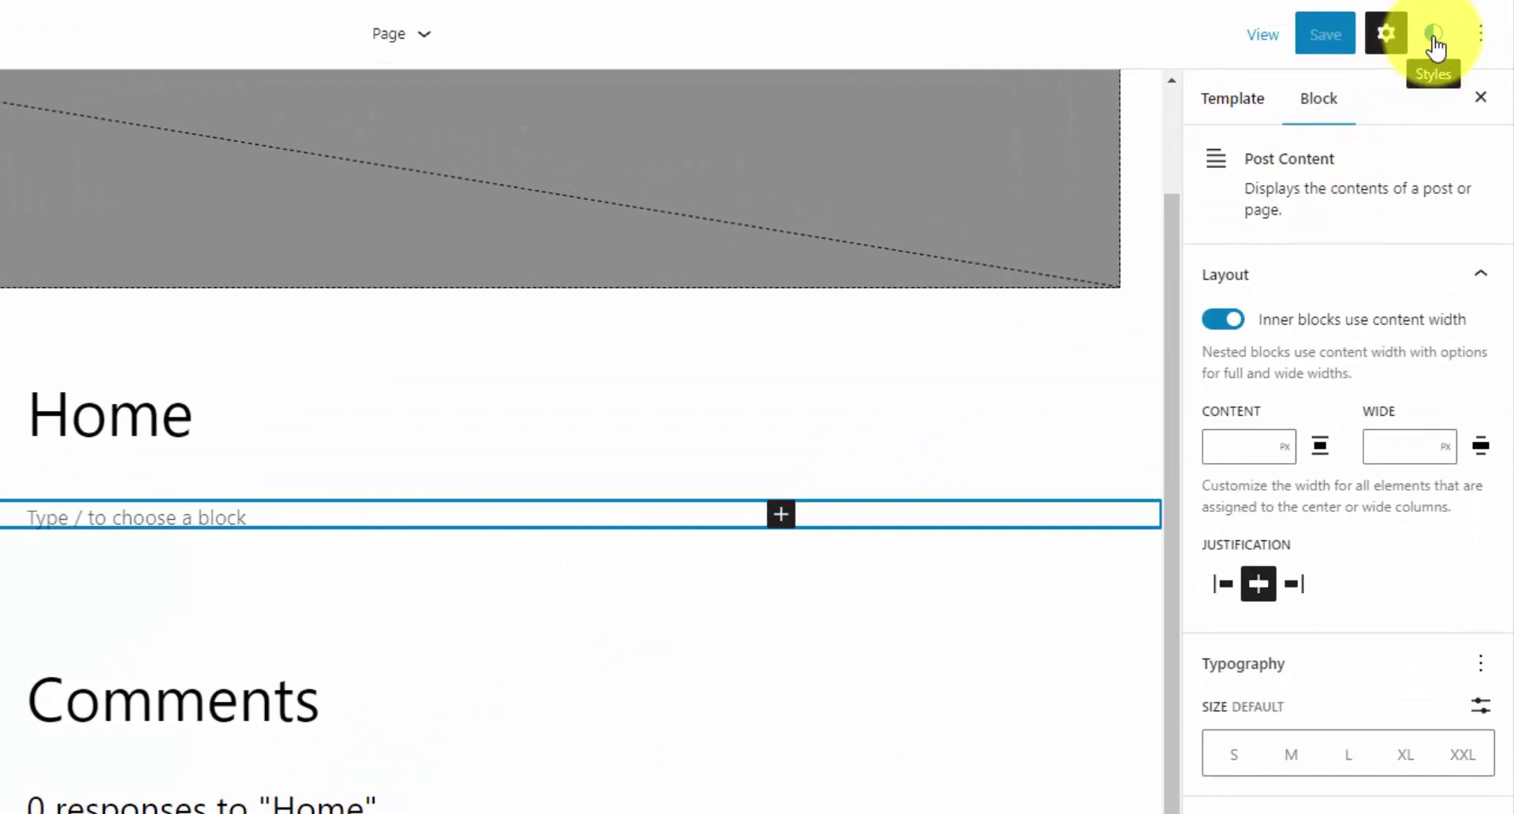
Open the site-wide Styles and browse the theme's alternative style combinations.
click(1433, 36)
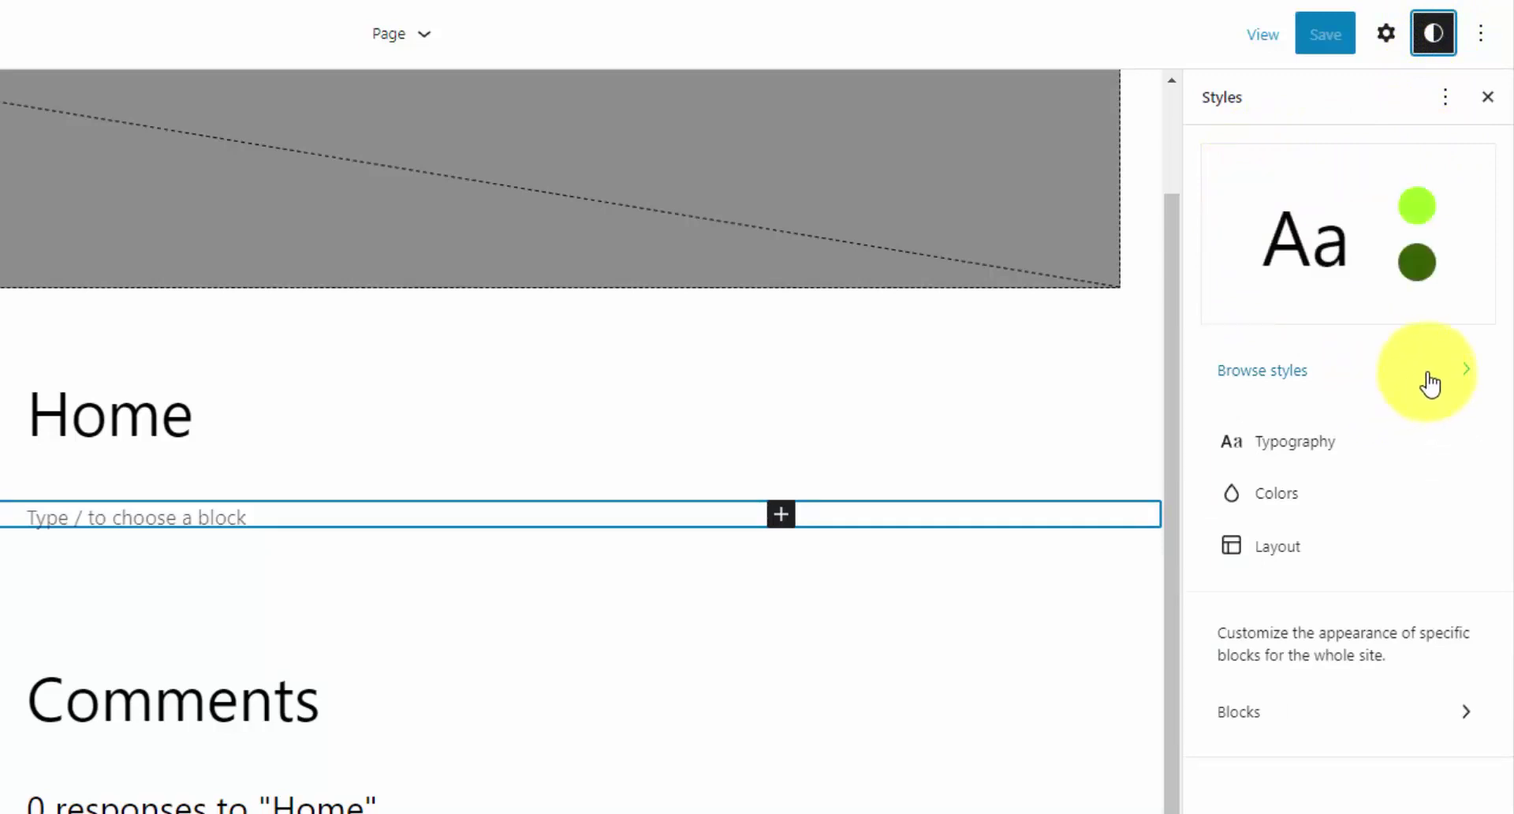
click(1378, 378)
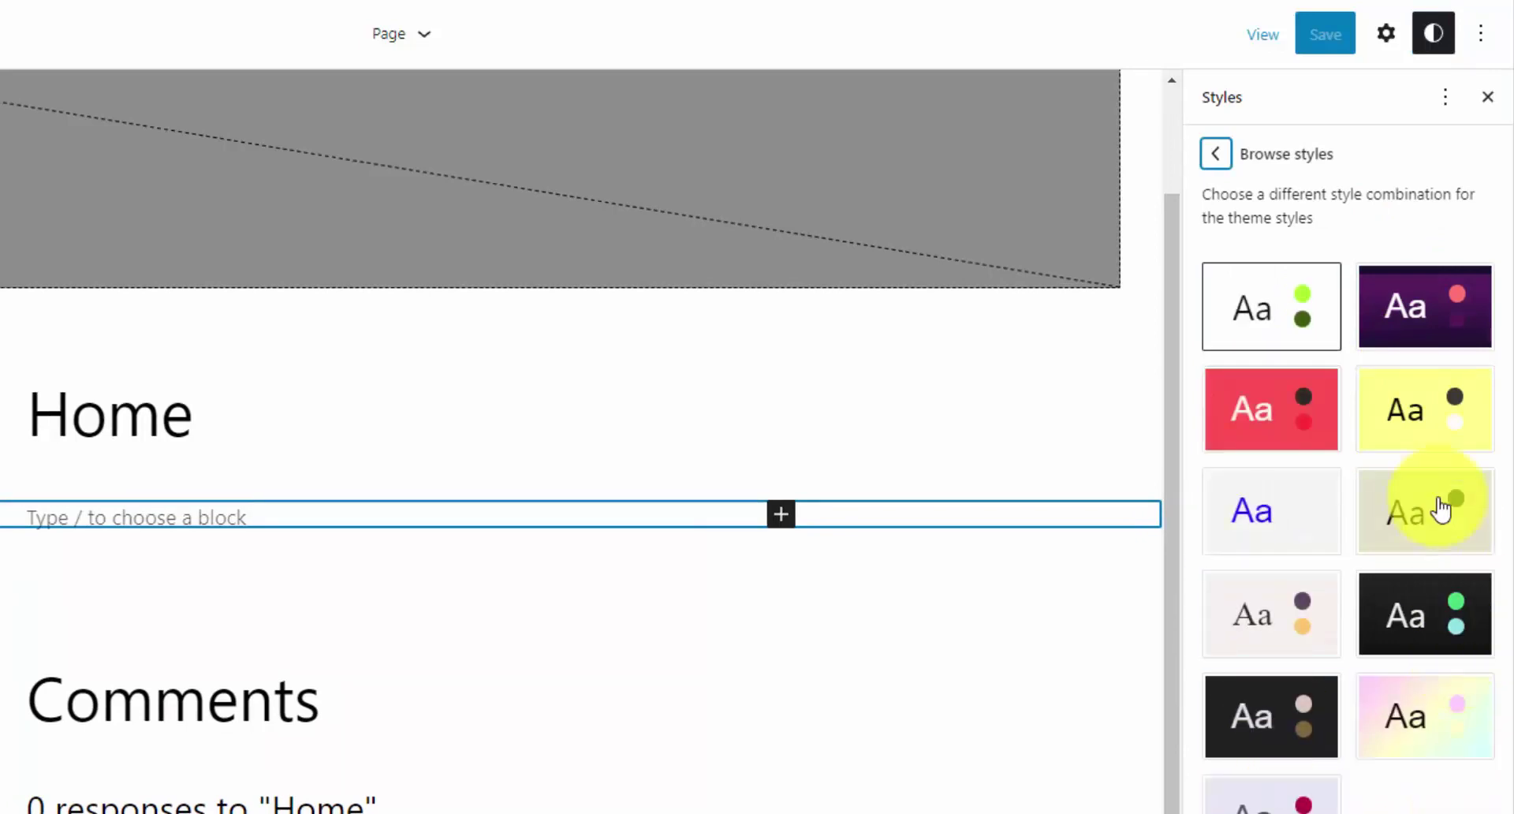
click(1227, 154)
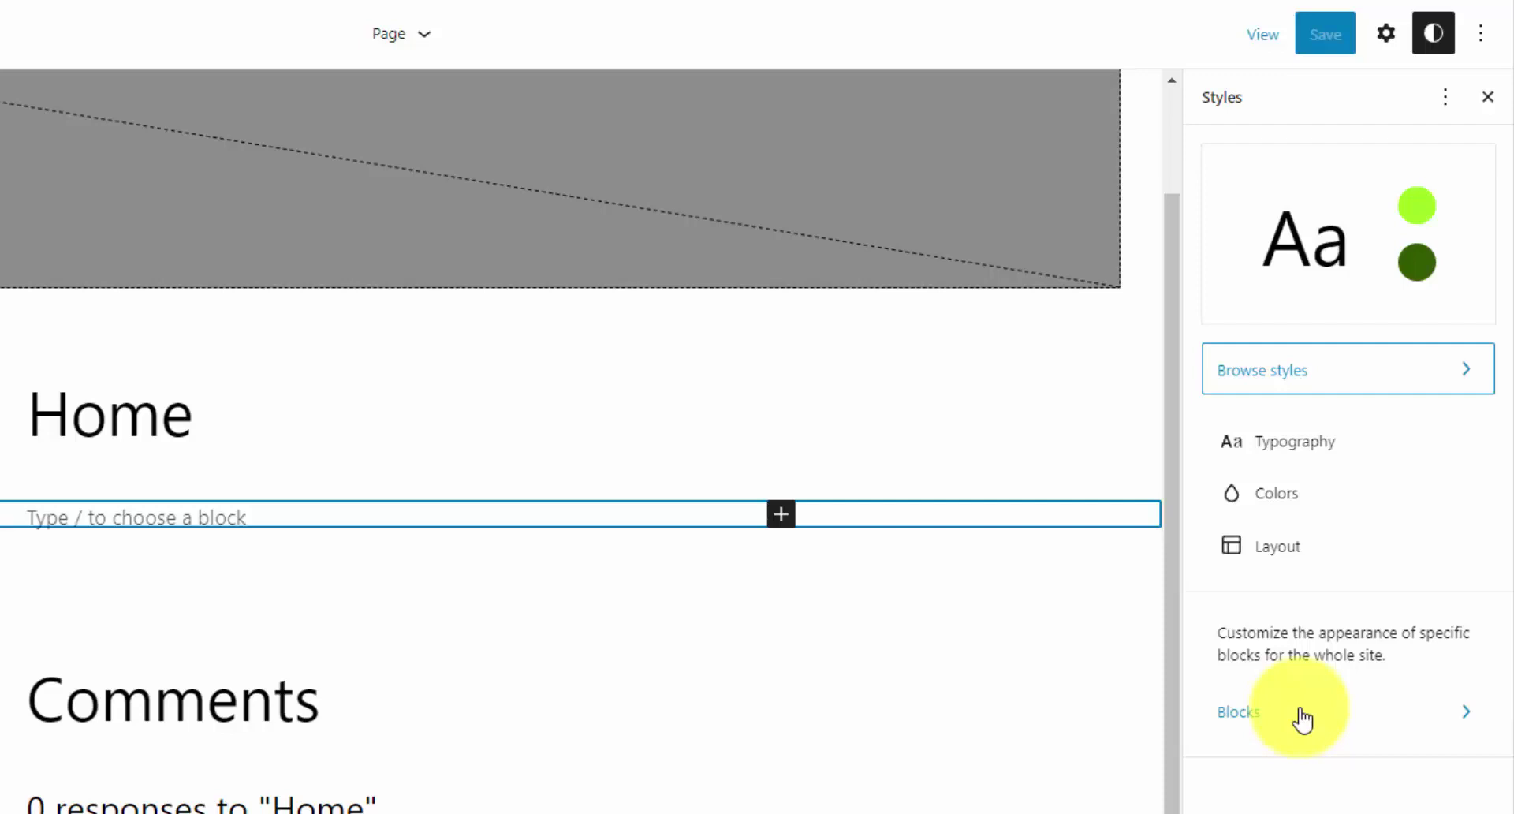
Set the font of the site's Text typography element to Inter.
click(1331, 440)
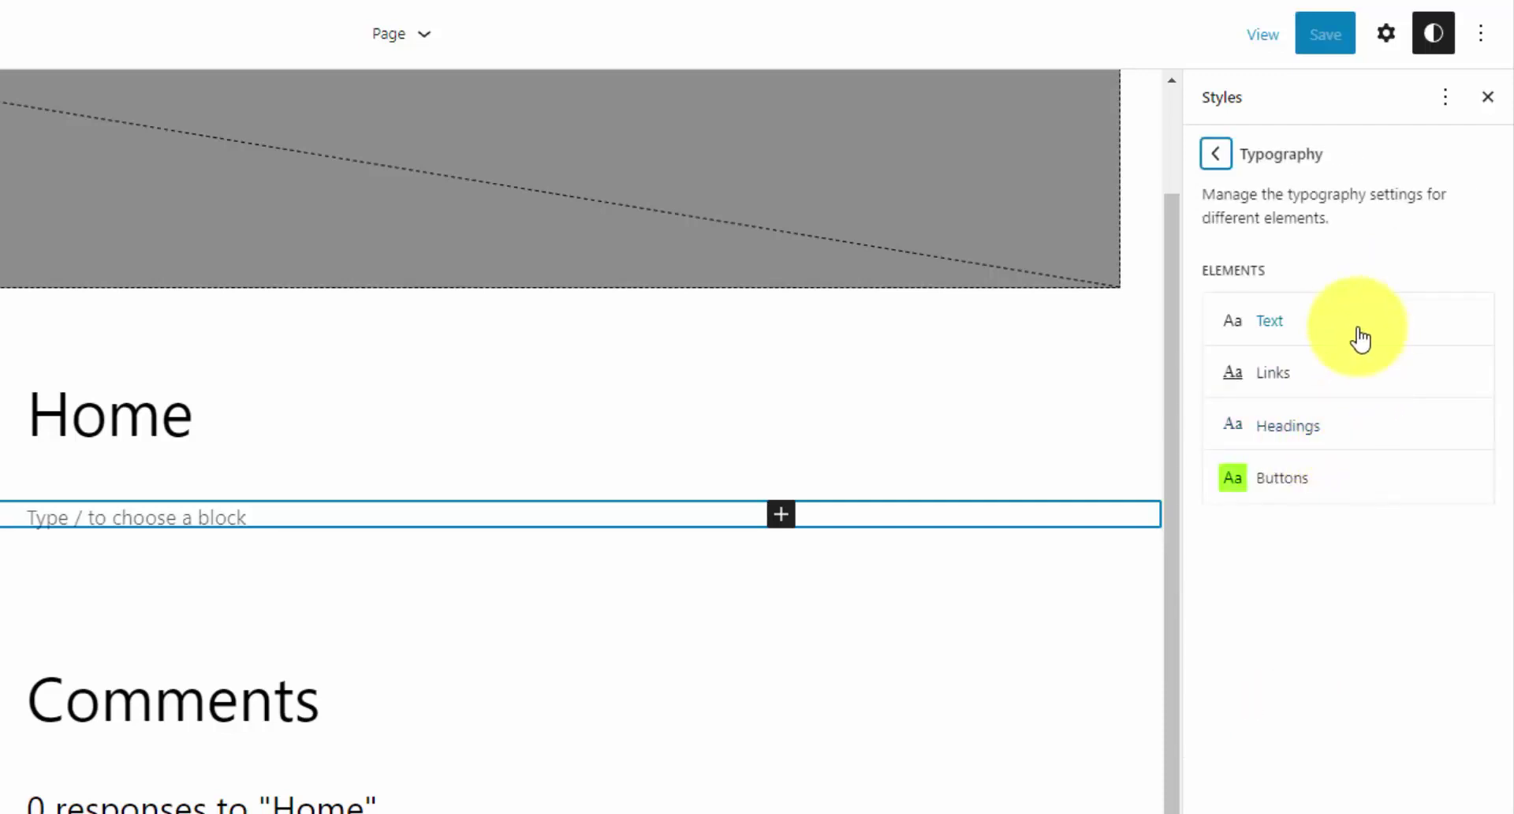
click(1354, 319)
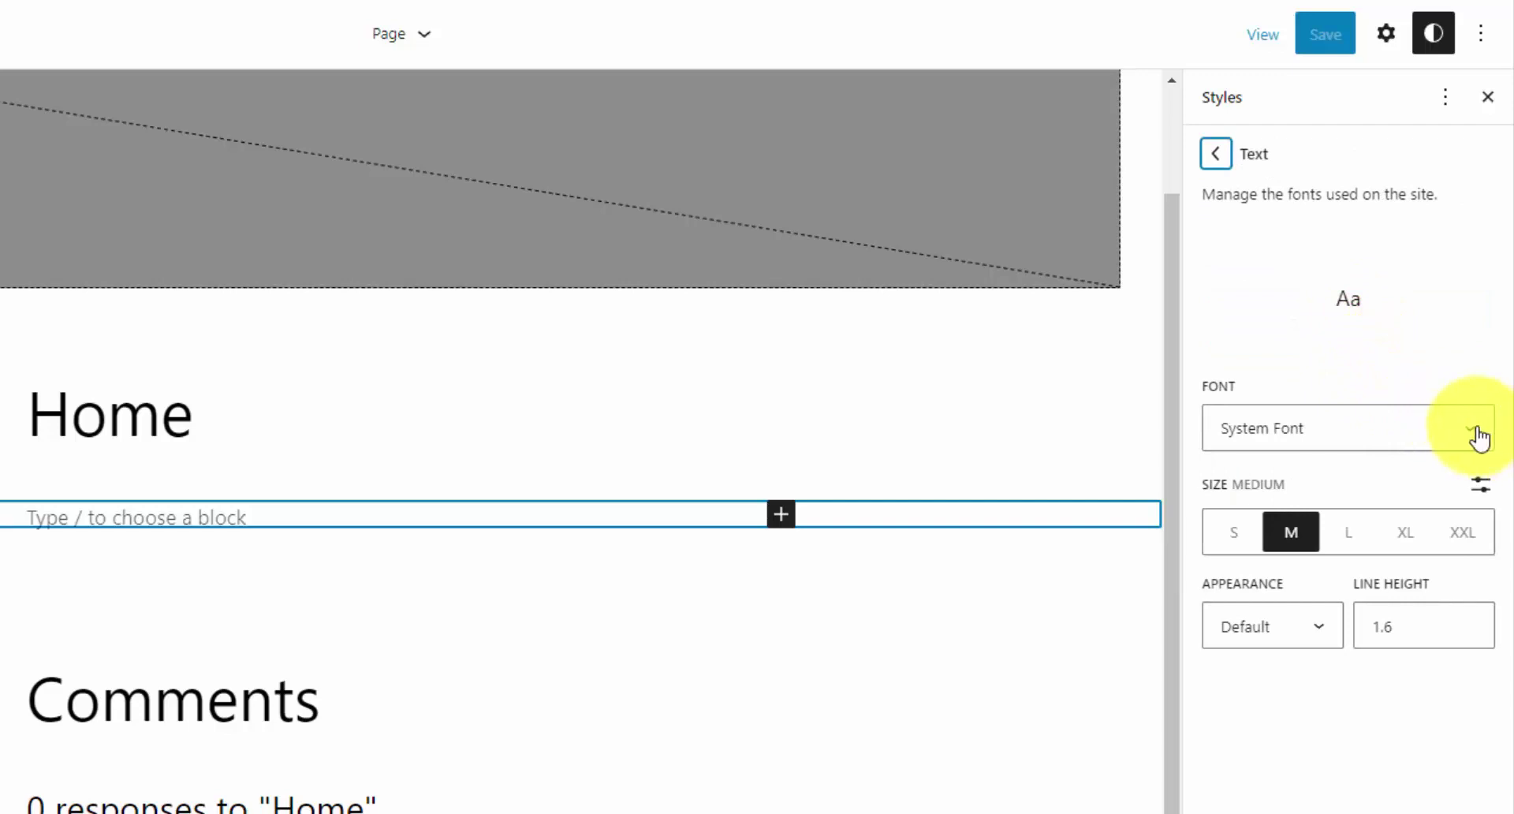
click(1476, 434)
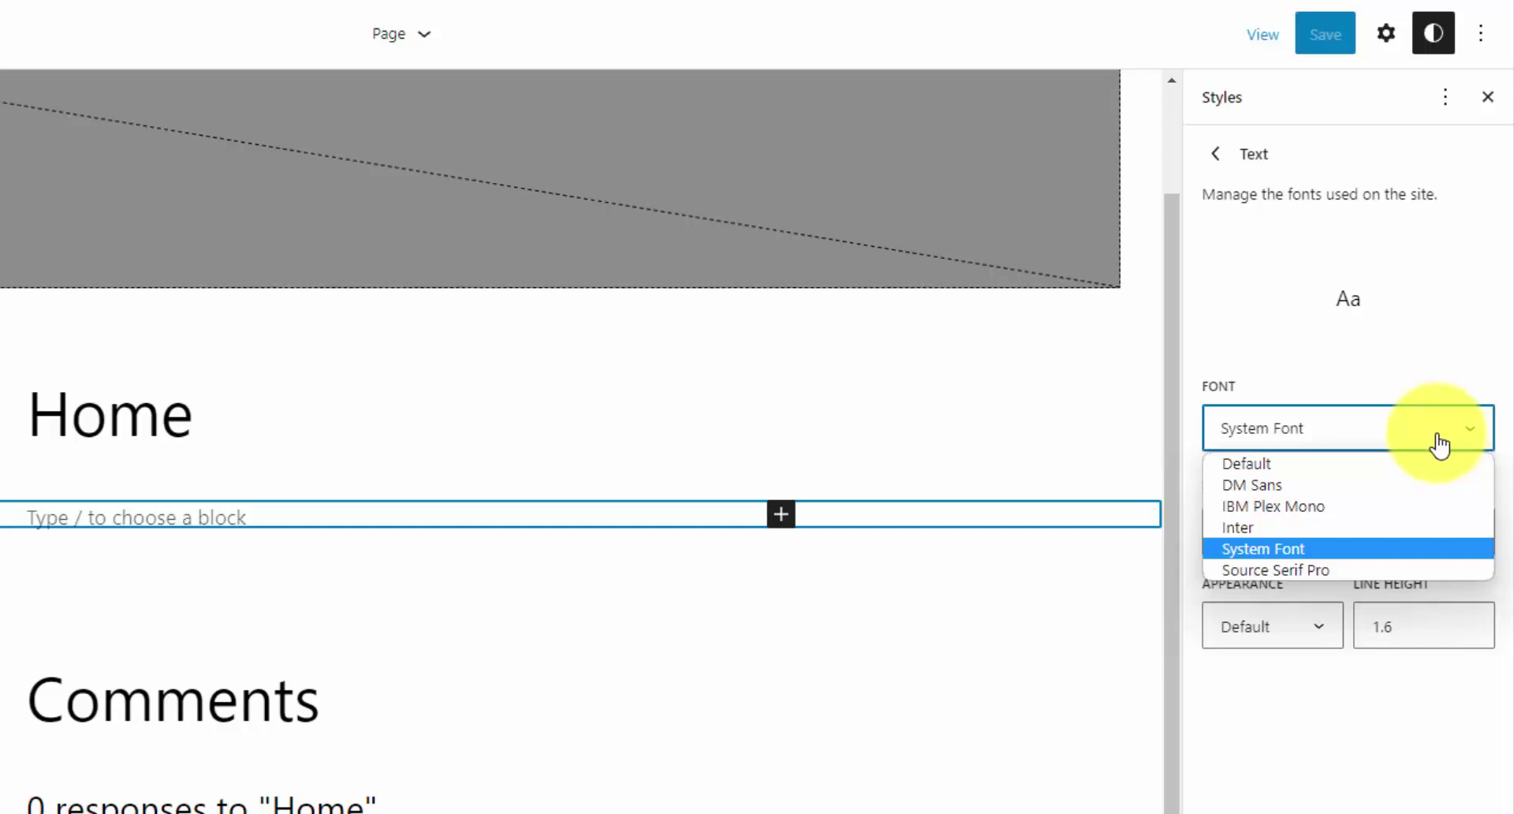
click(1392, 527)
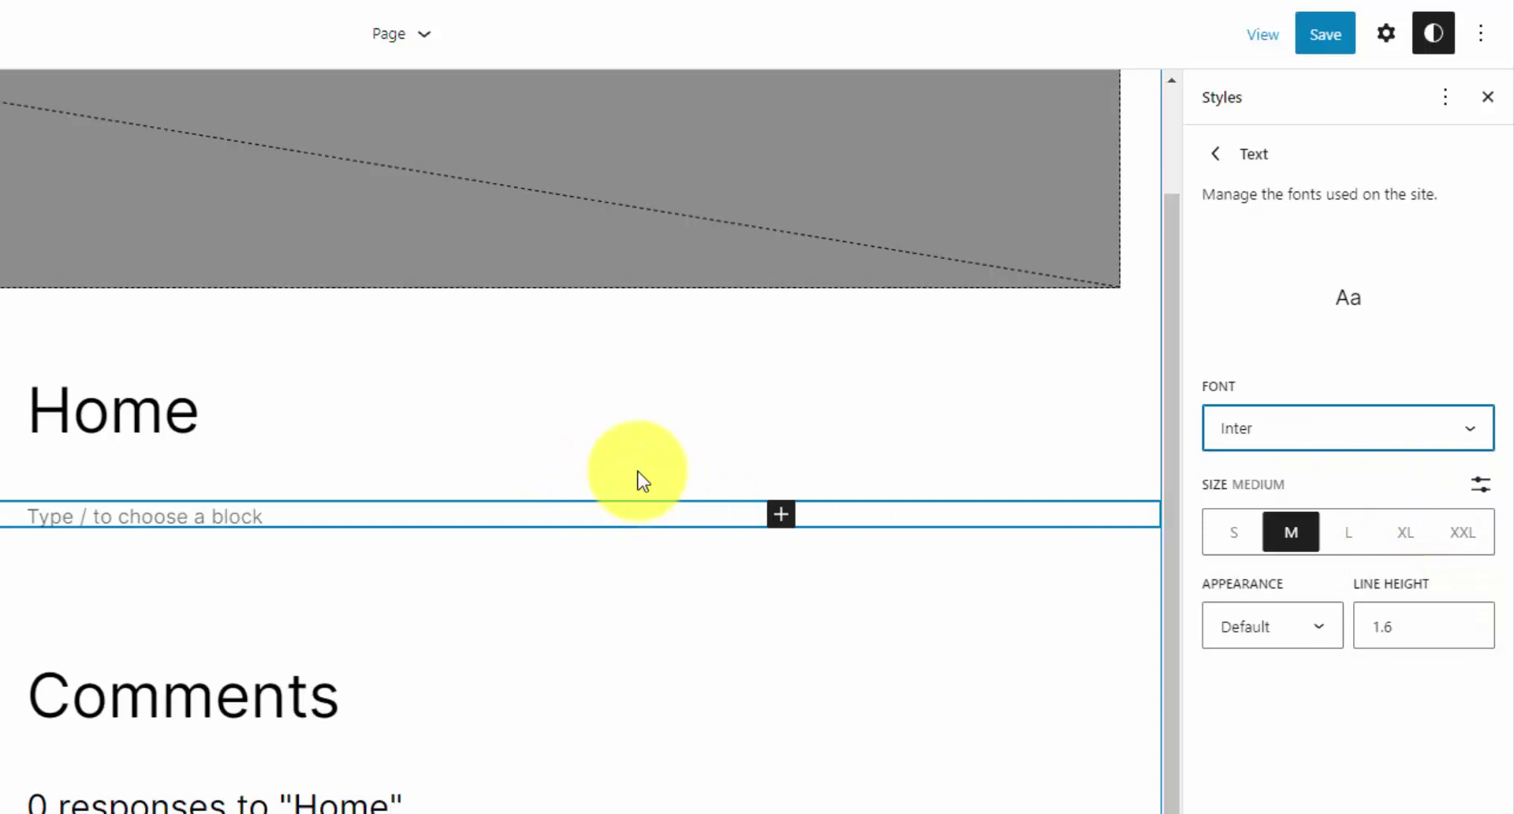
click(1218, 156)
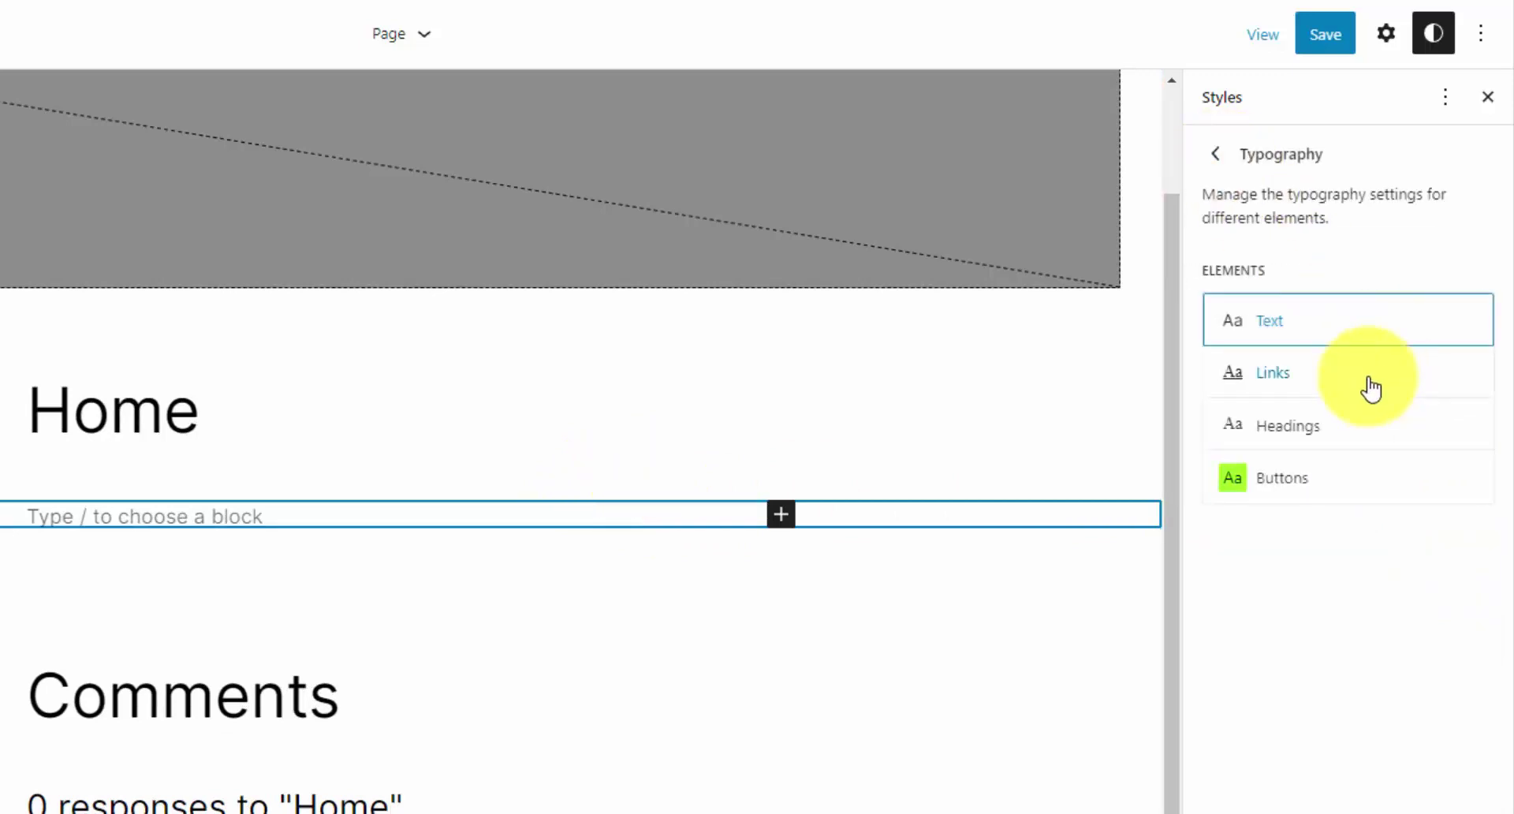
Set the typography appearance of all headings to Bold.
click(1368, 426)
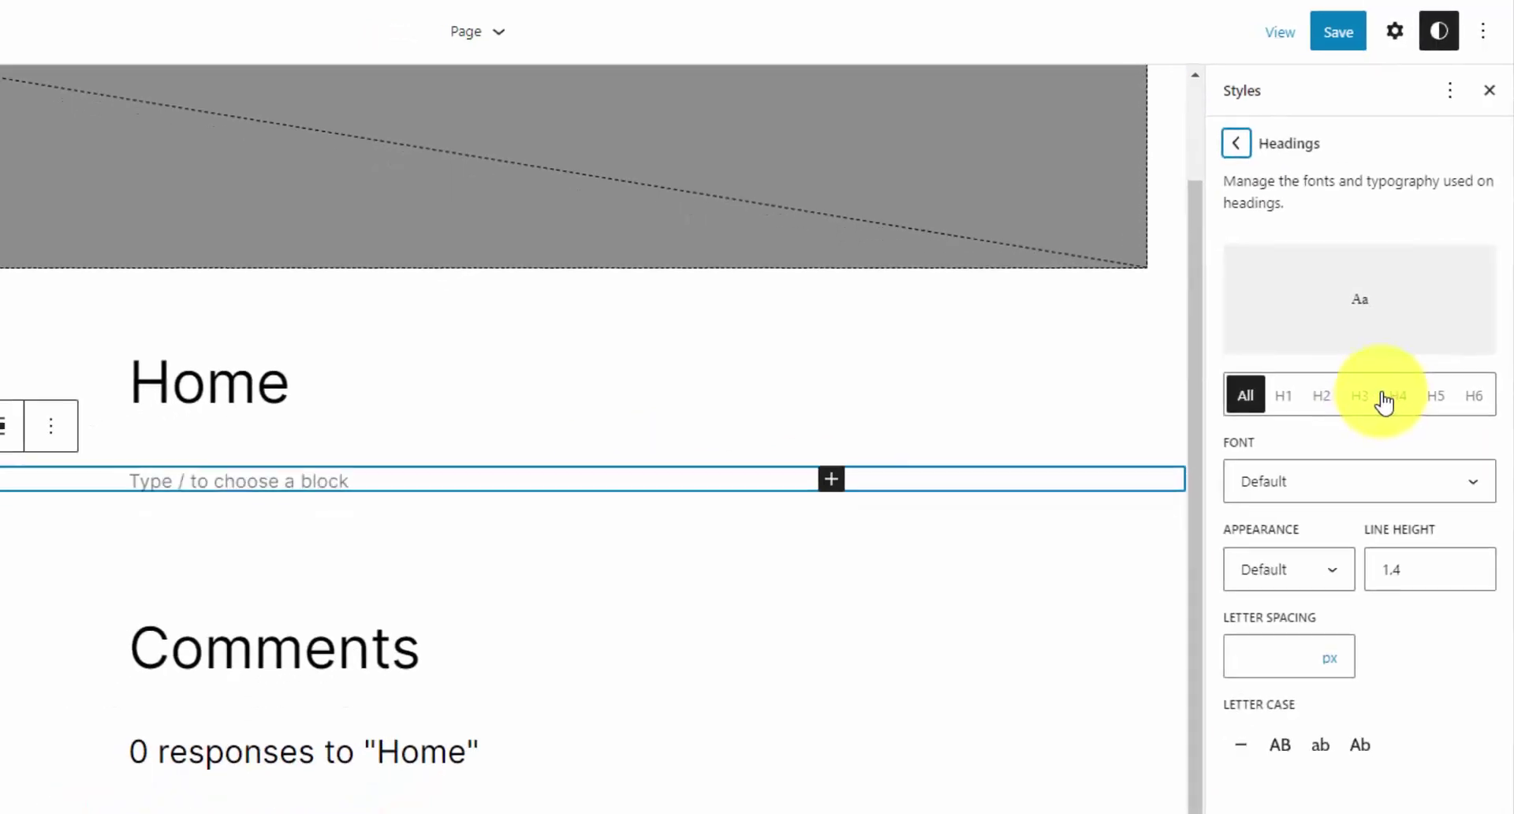
click(1341, 575)
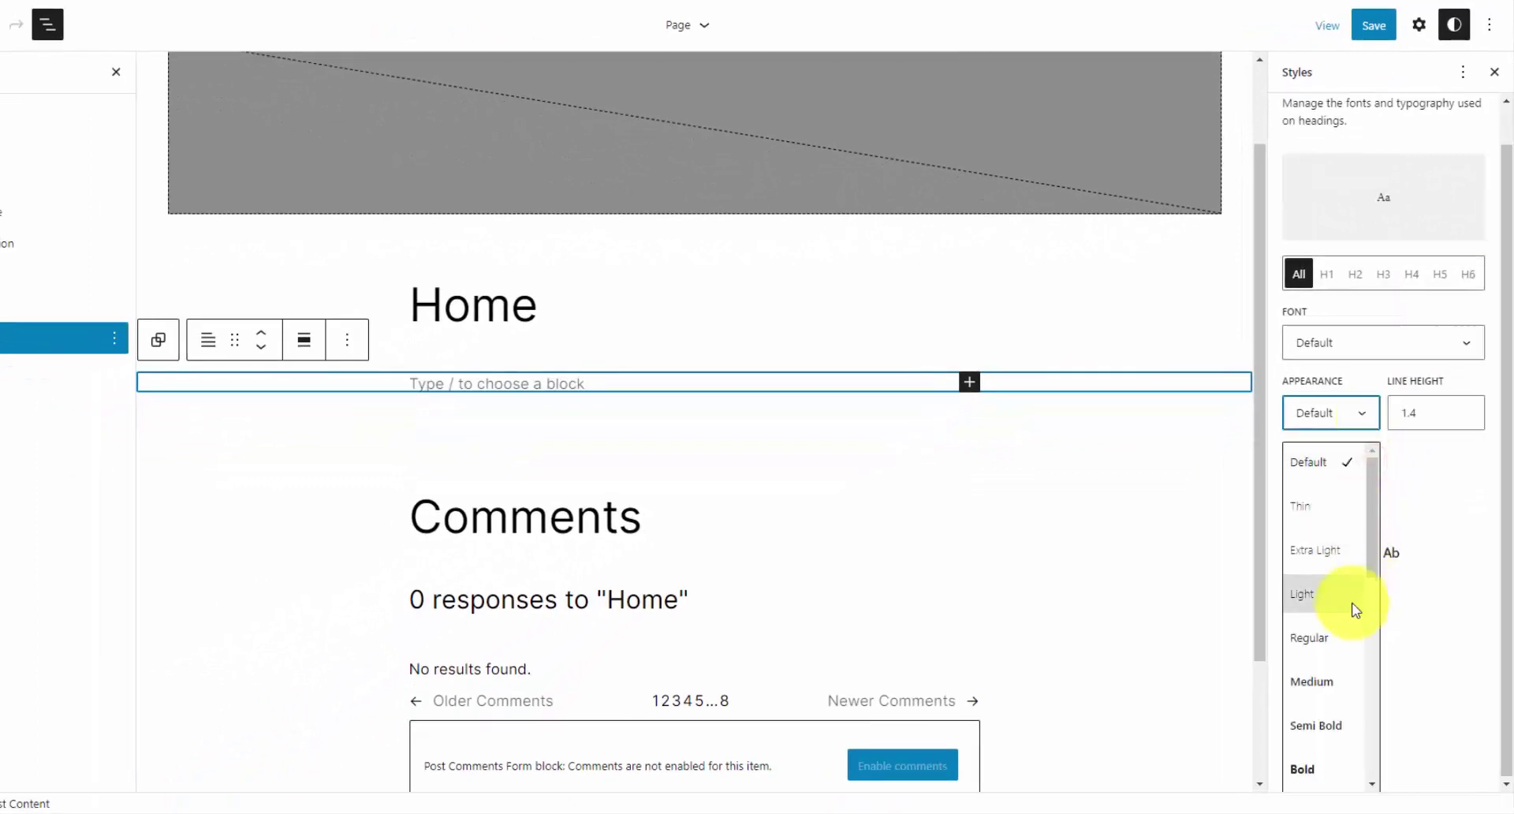
click(1340, 766)
click(1292, 113)
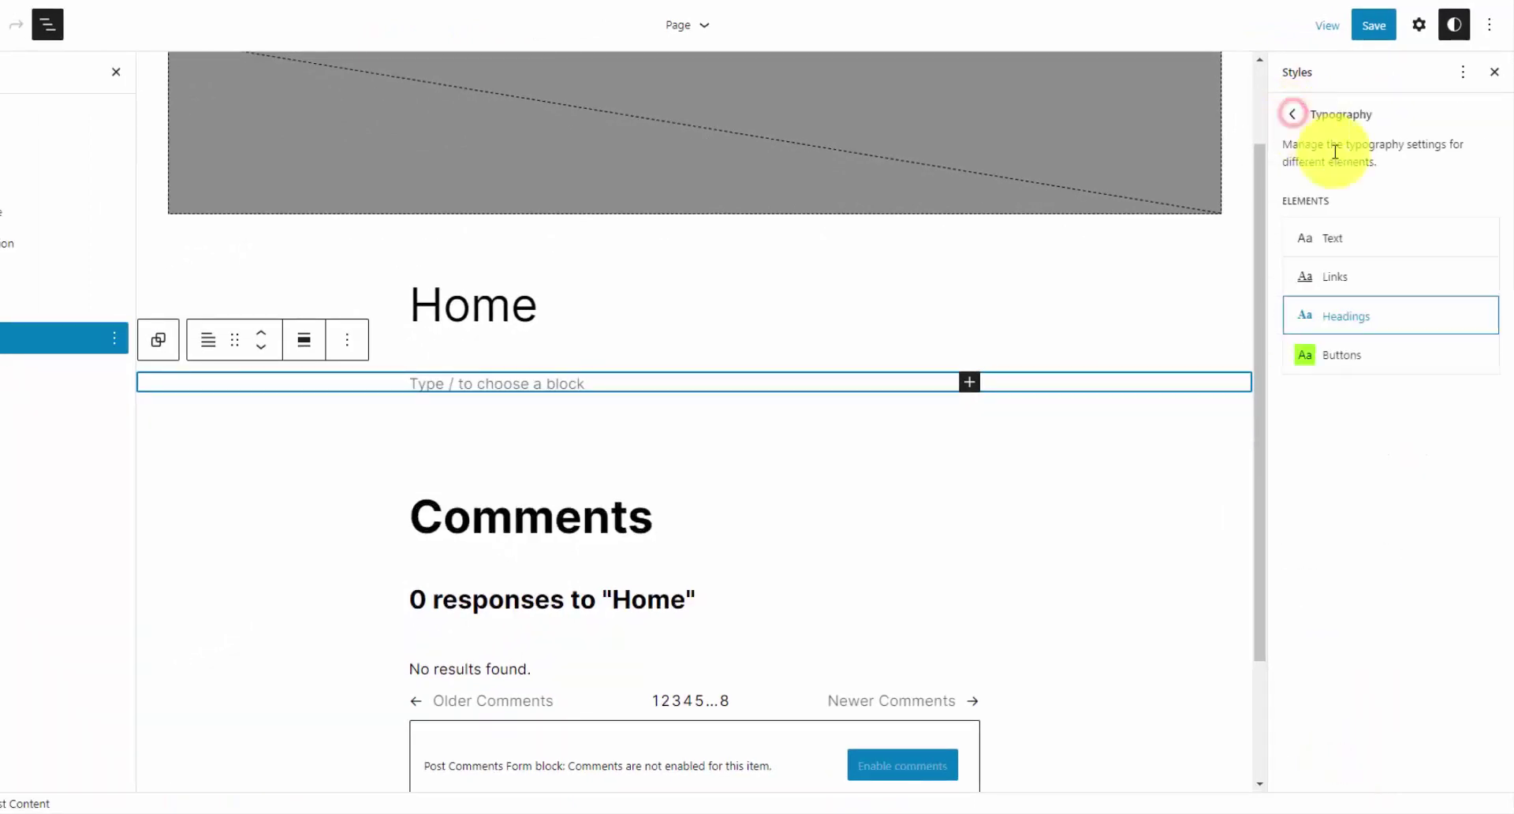
Set the typography of buttons to the preset size M with Bold appearance.
click(1395, 358)
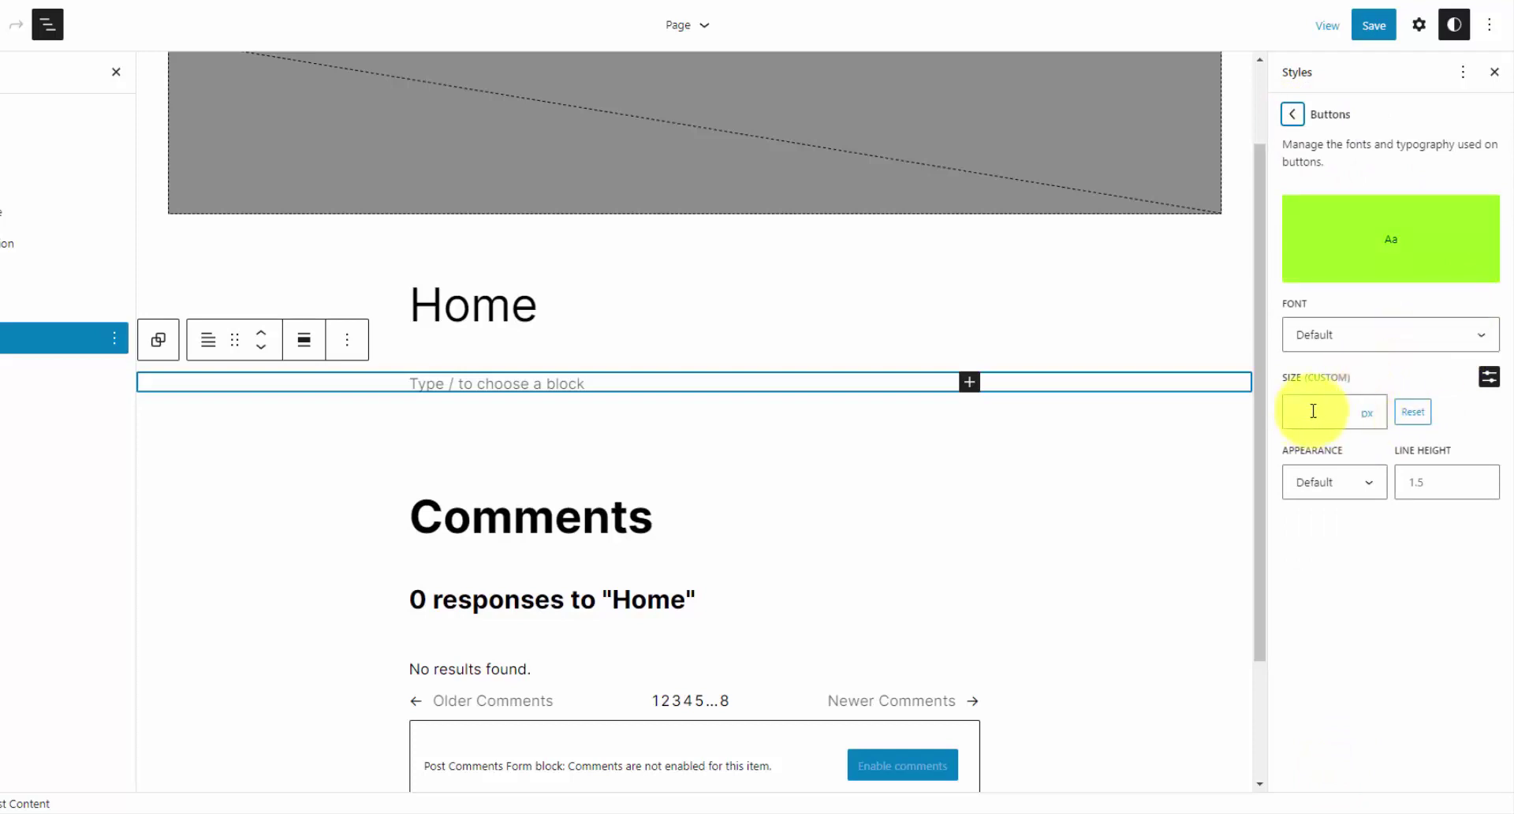
click(1489, 379)
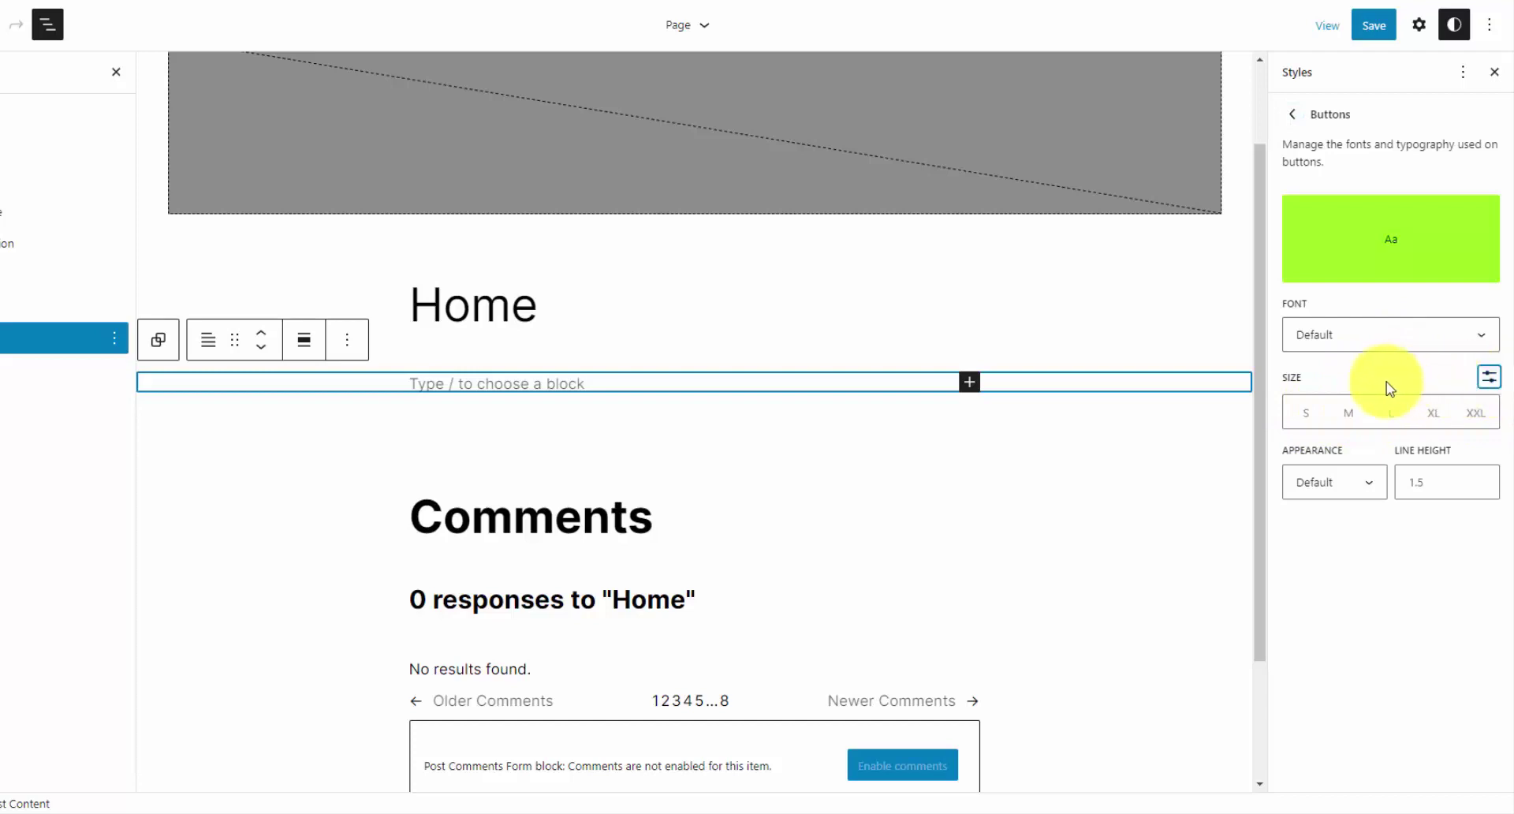
click(1354, 415)
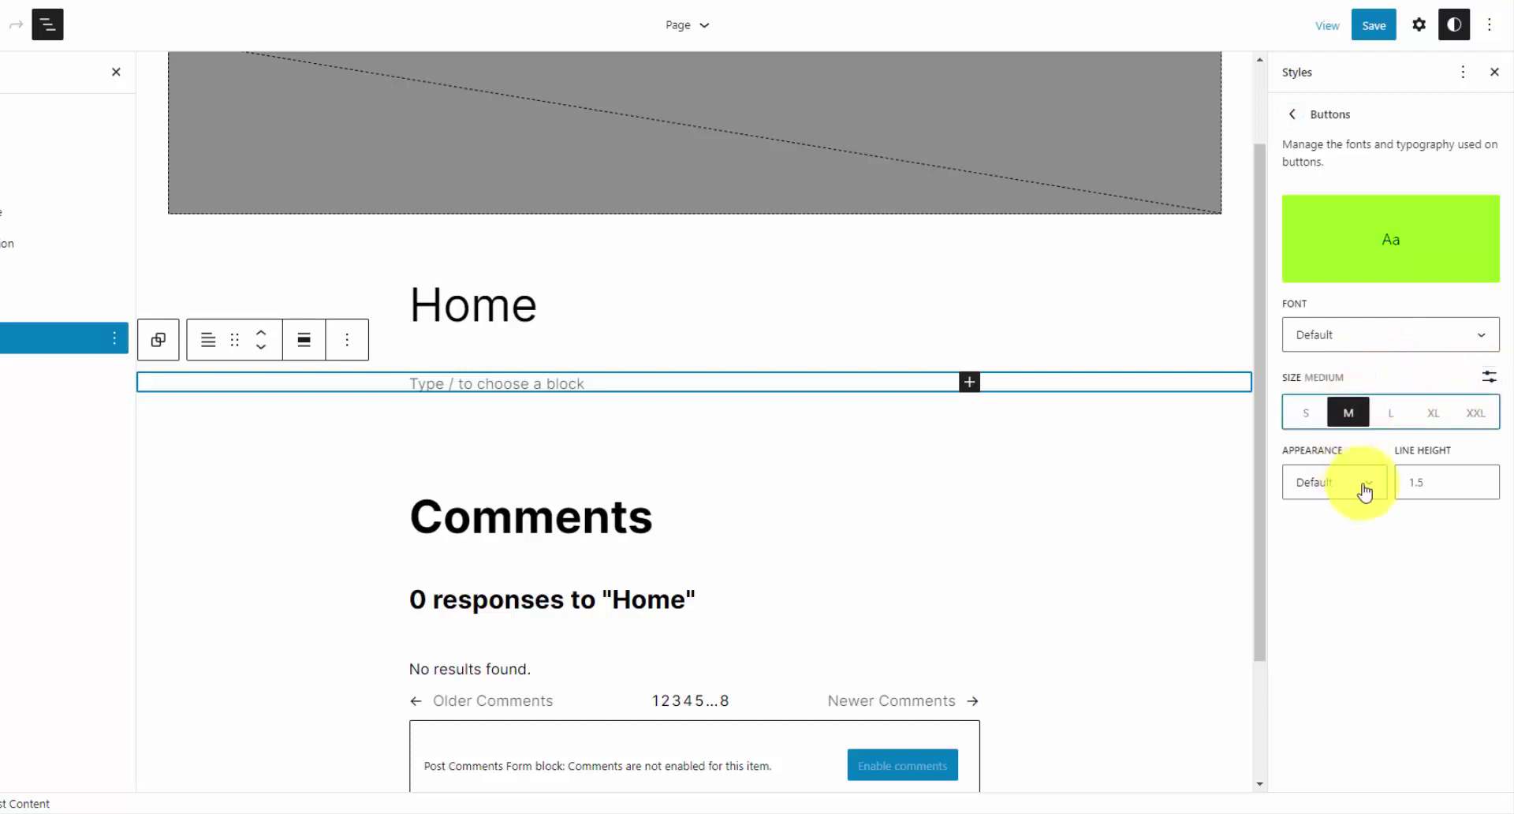
click(1360, 485)
click(1301, 769)
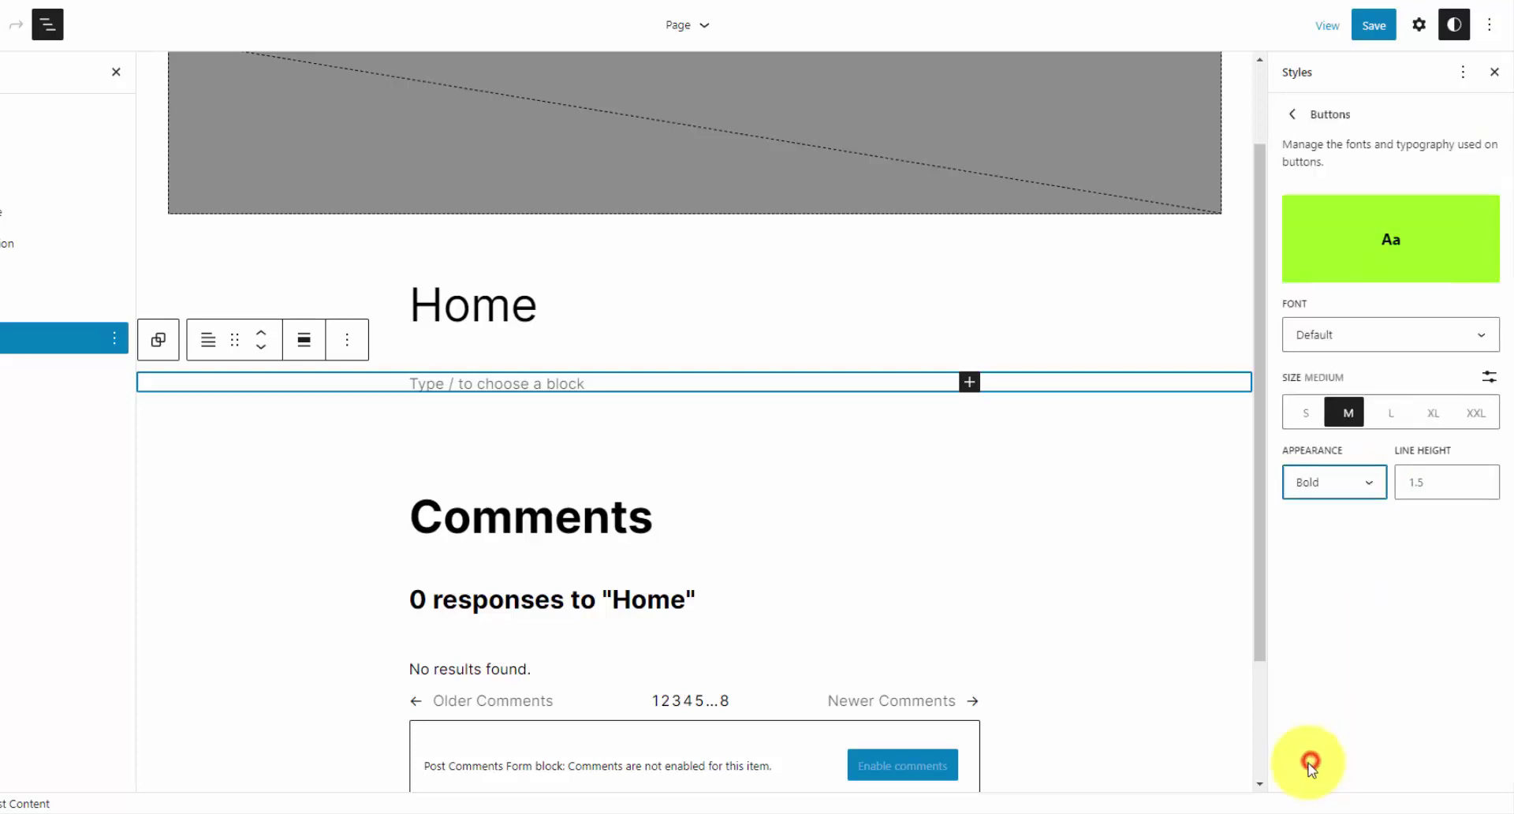
click(1296, 116)
click(1295, 114)
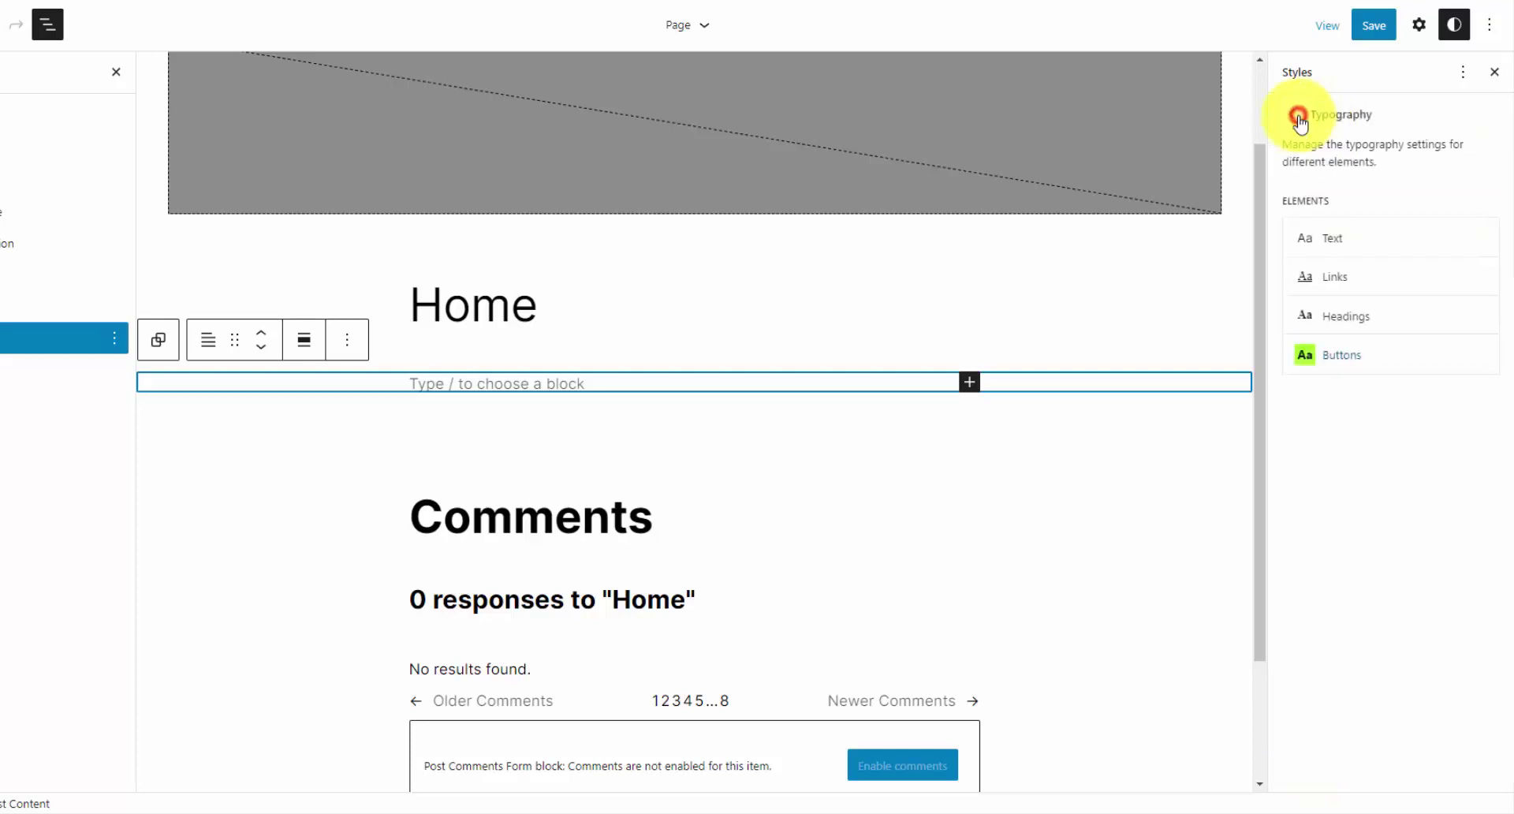
Open the site's color palette and show the solid theme colors as an editable, labelled list.
click(1378, 369)
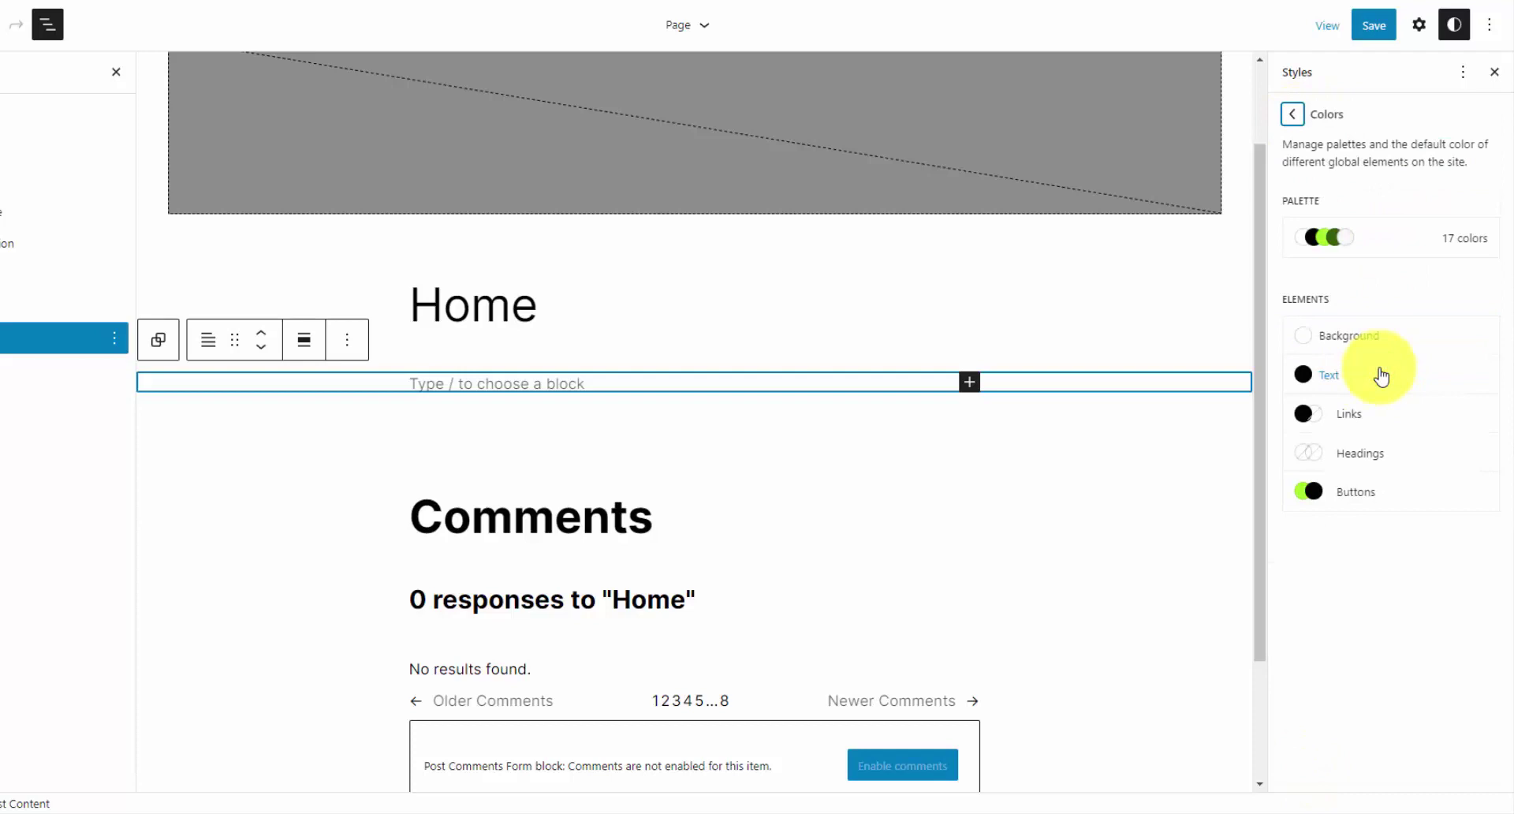
key(alt+Tab)
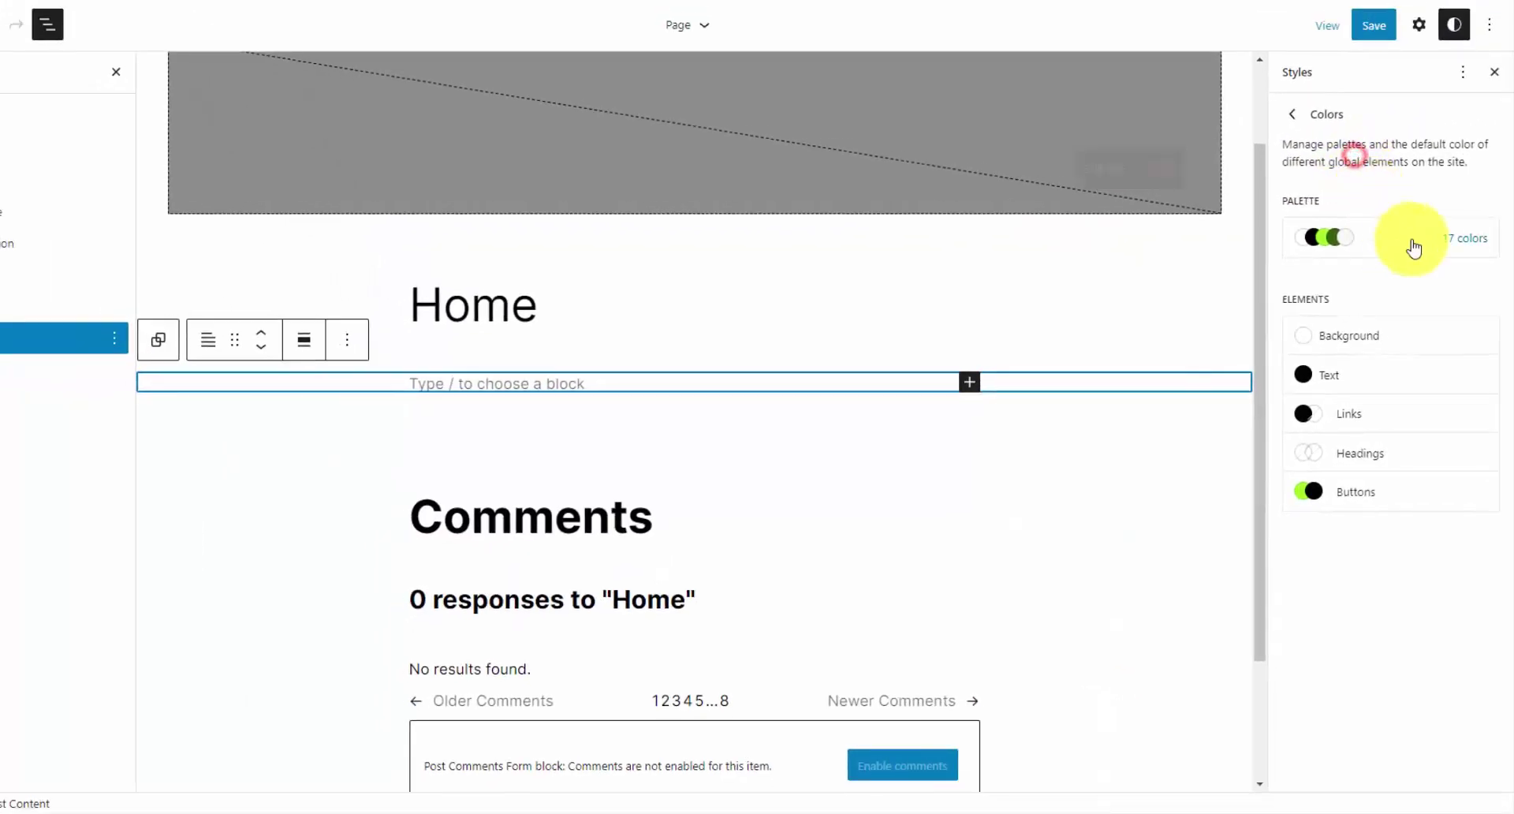
click(1412, 243)
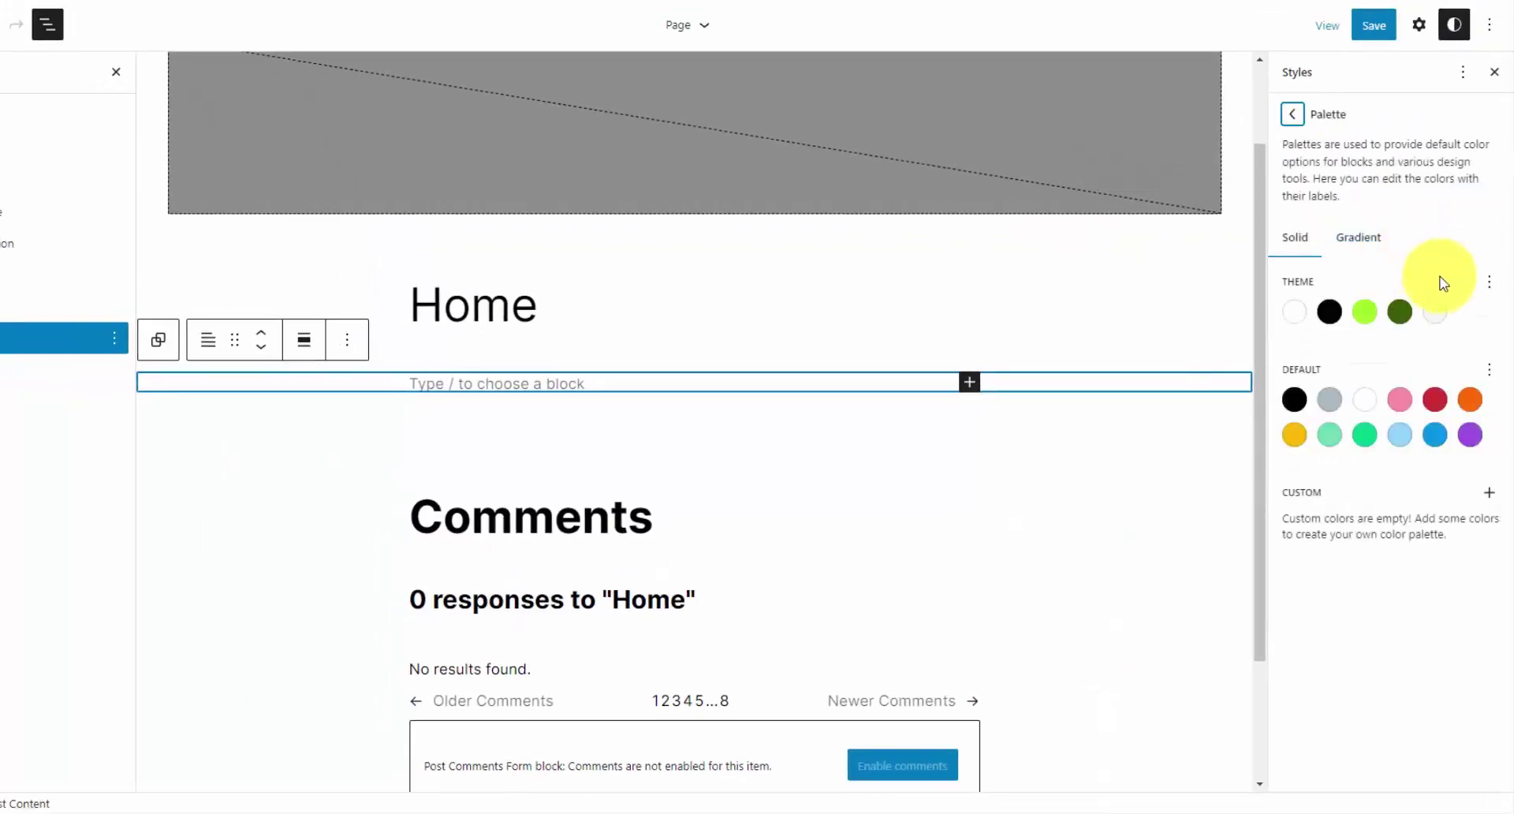
click(1332, 317)
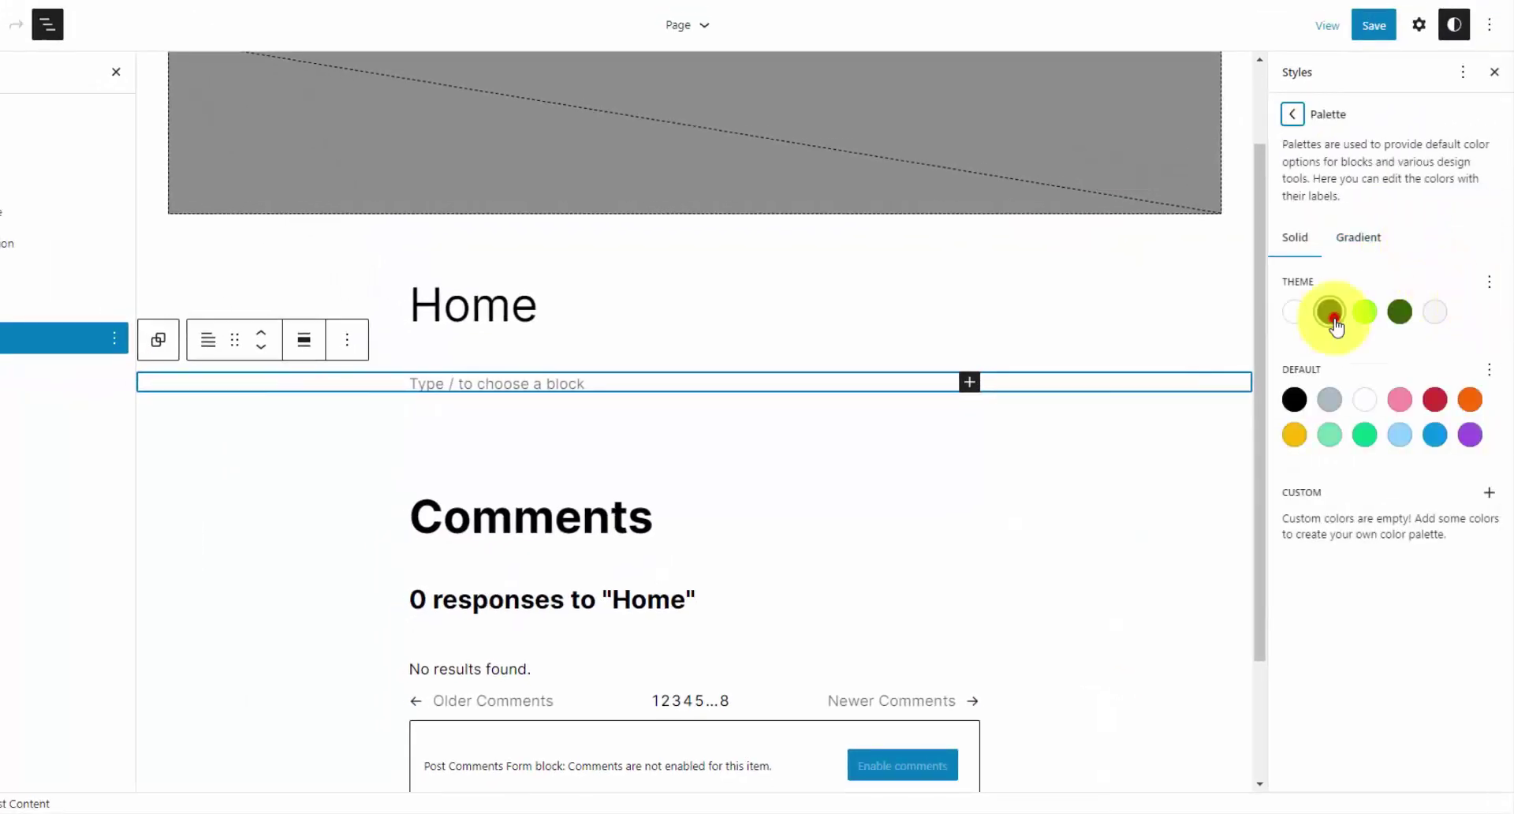
click(1393, 315)
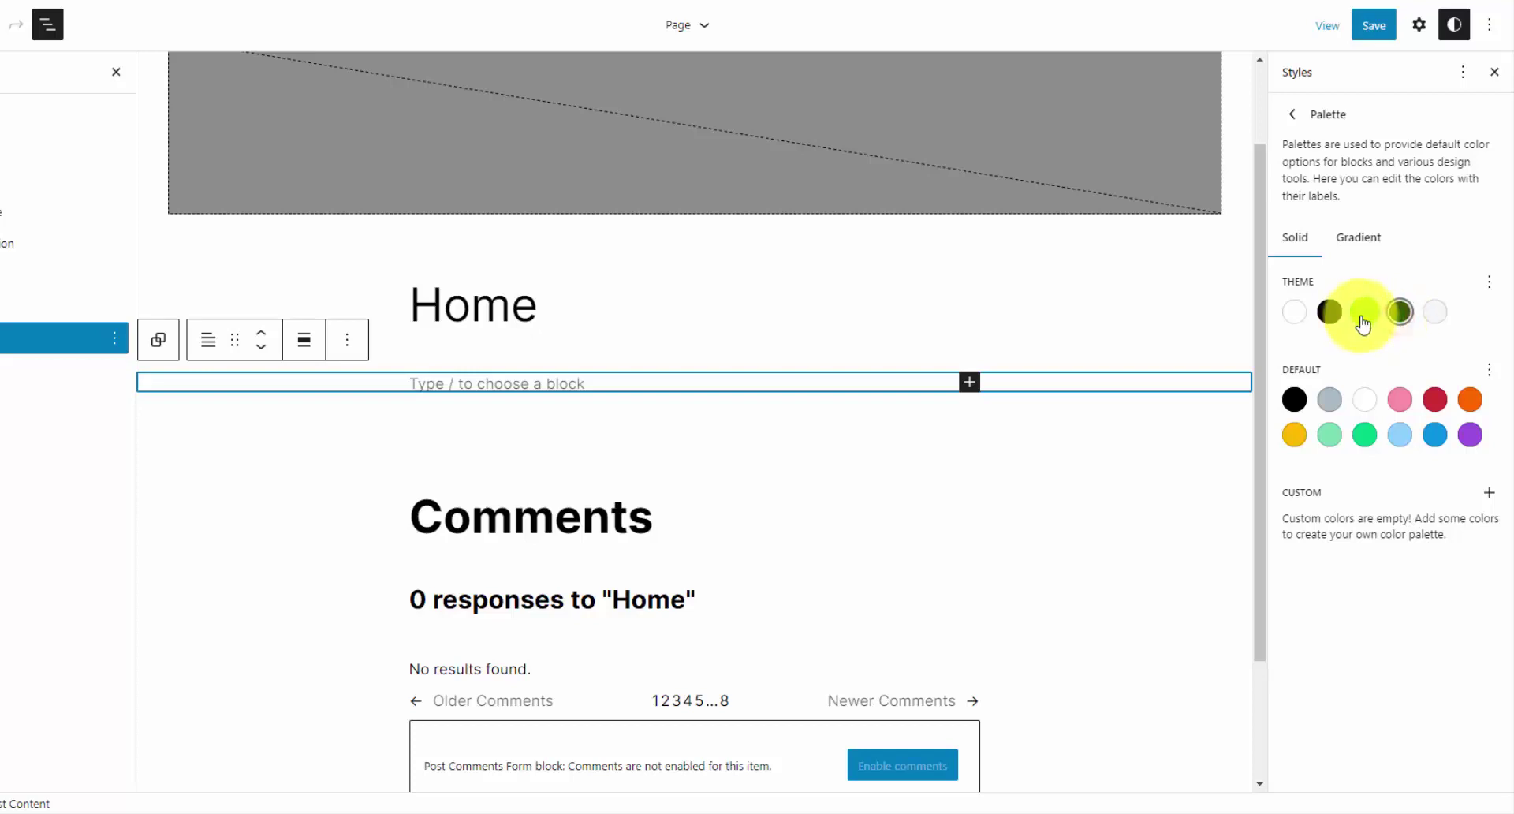
click(1368, 319)
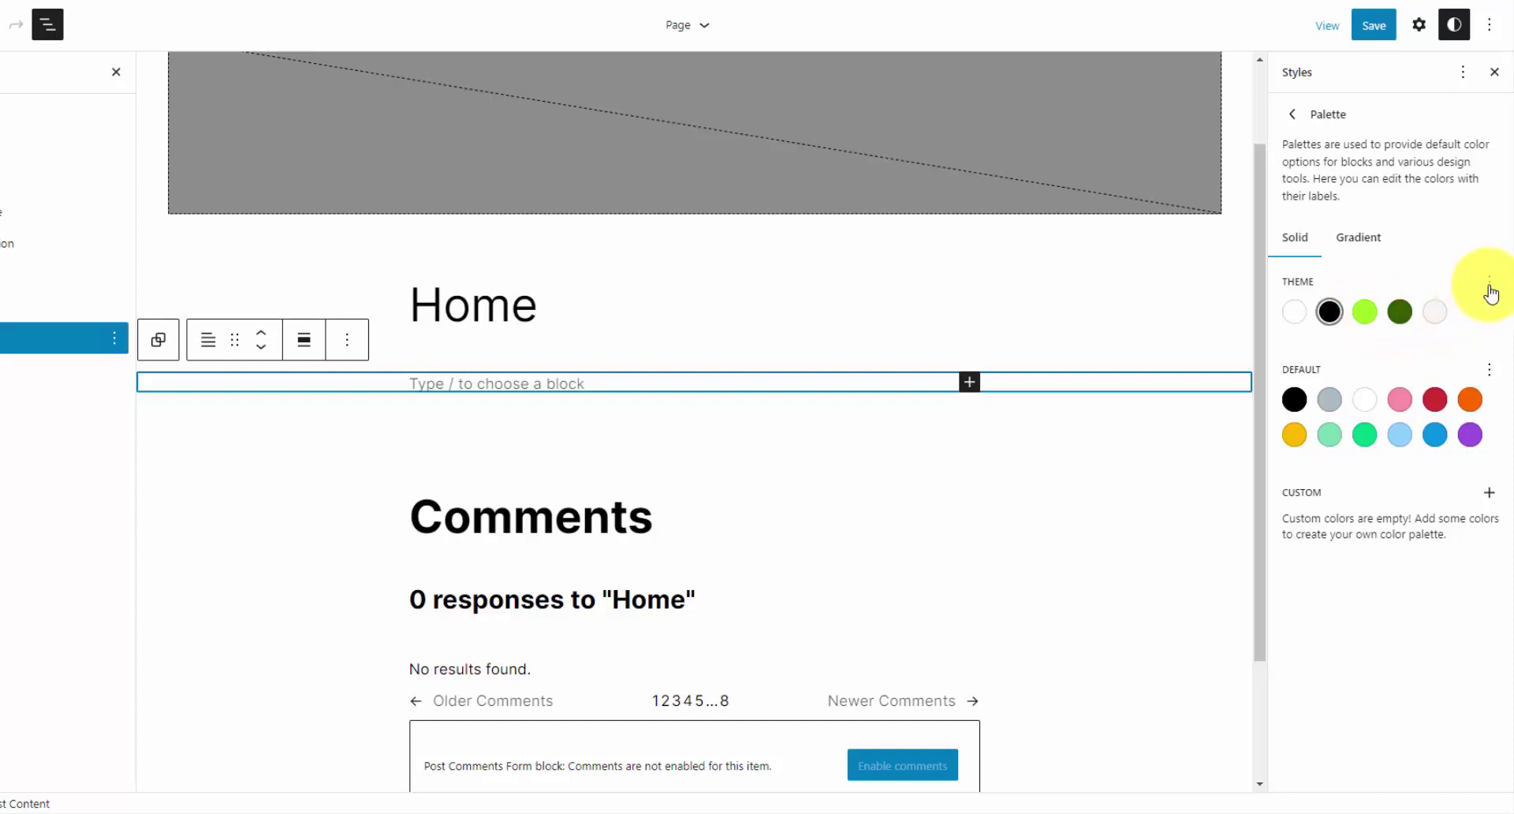
click(1466, 323)
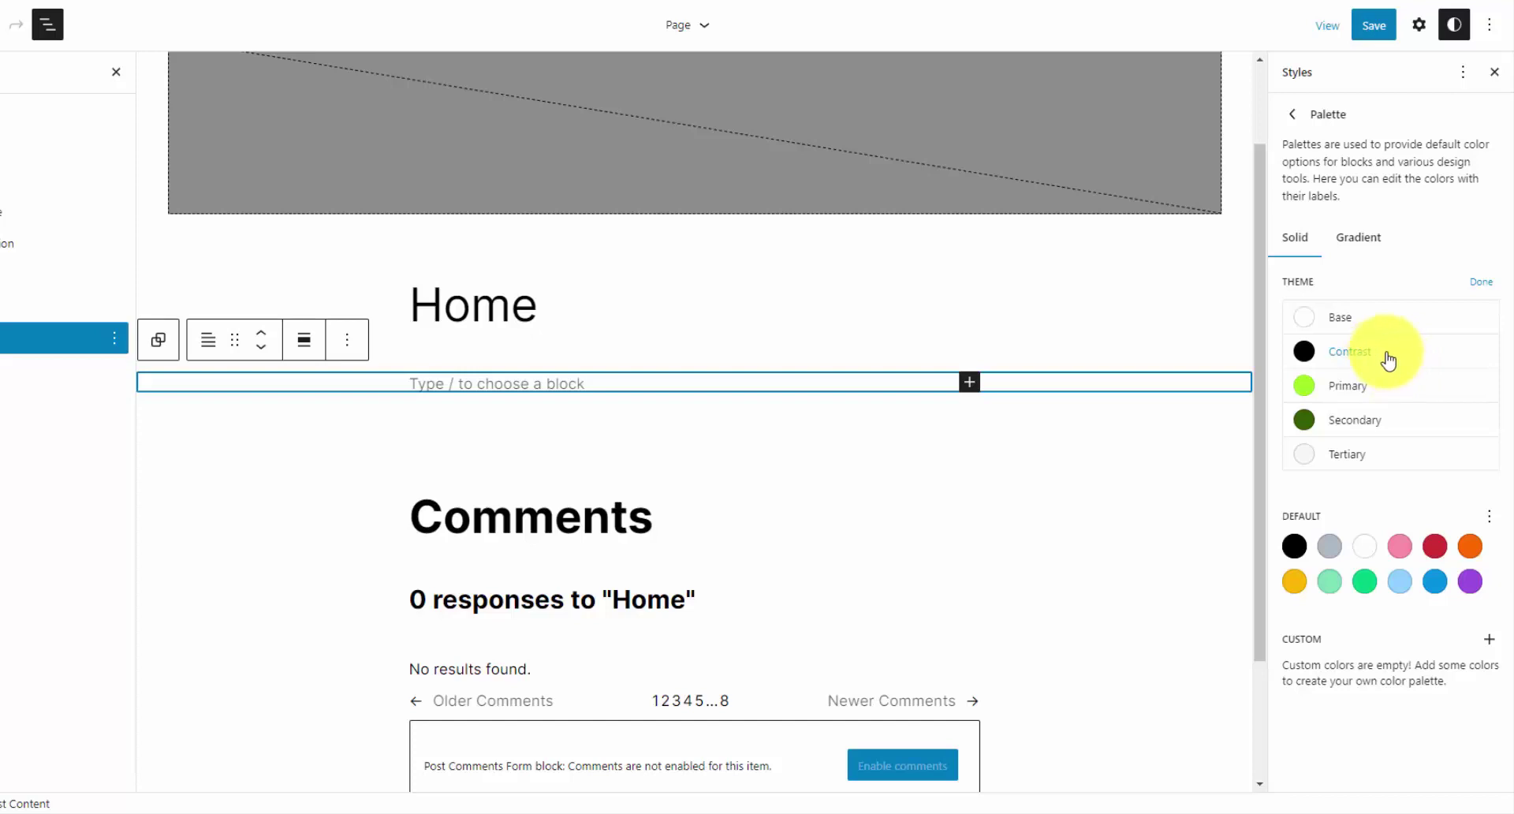
Replace the theme's Contrast color with the Color 2 hex value BA274A copied from the Coolors palette PDF.
click(1345, 356)
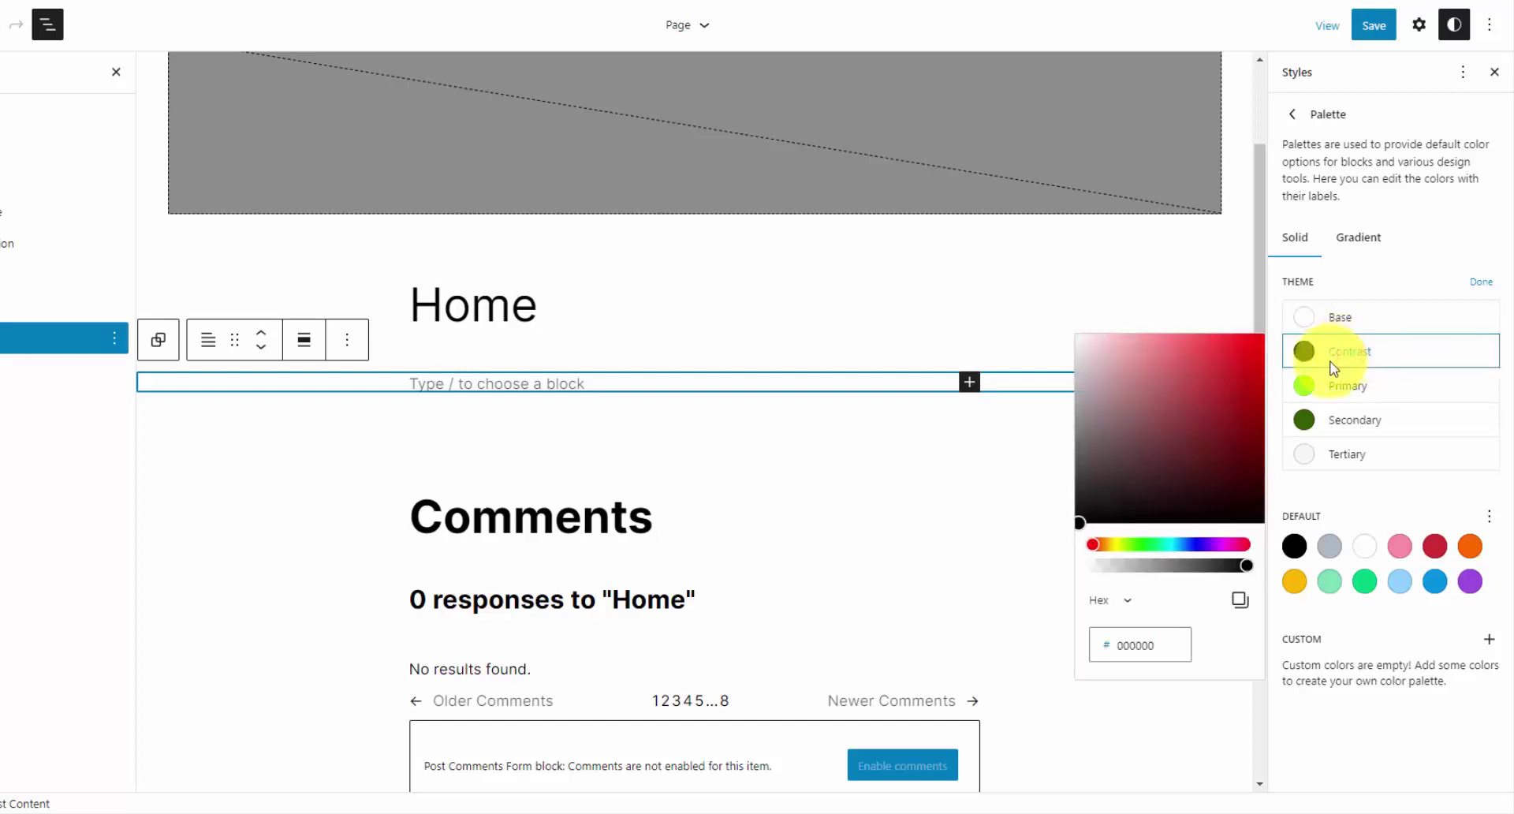
key(alt+Tab)
double_click(639, 568)
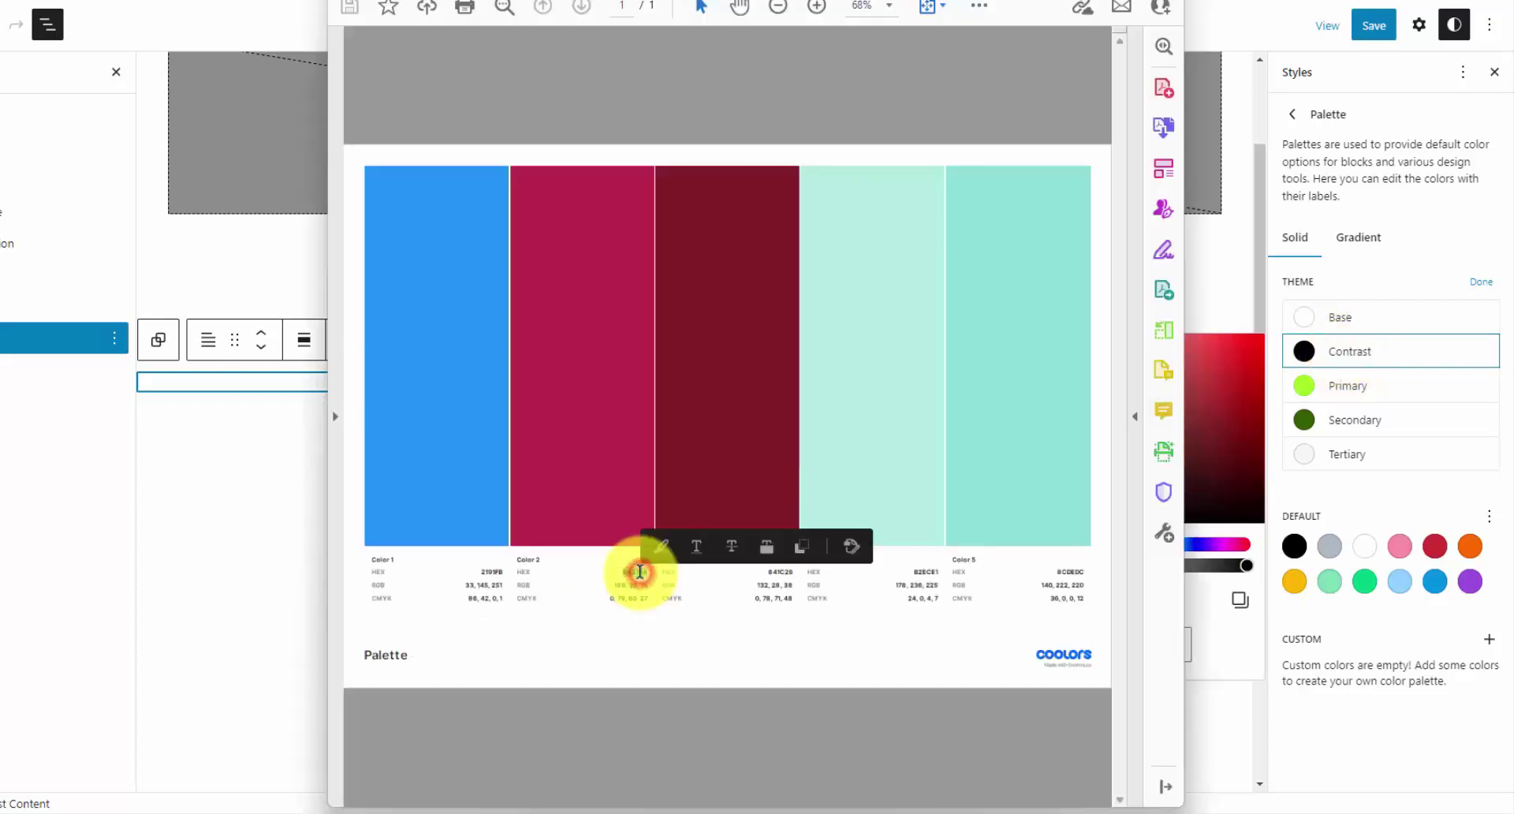
key(alt+Tab)
double_click(1141, 644)
key(ctrl+v)
Set the theme's Primary color to hex 333333.
click(1347, 385)
double_click(1145, 675)
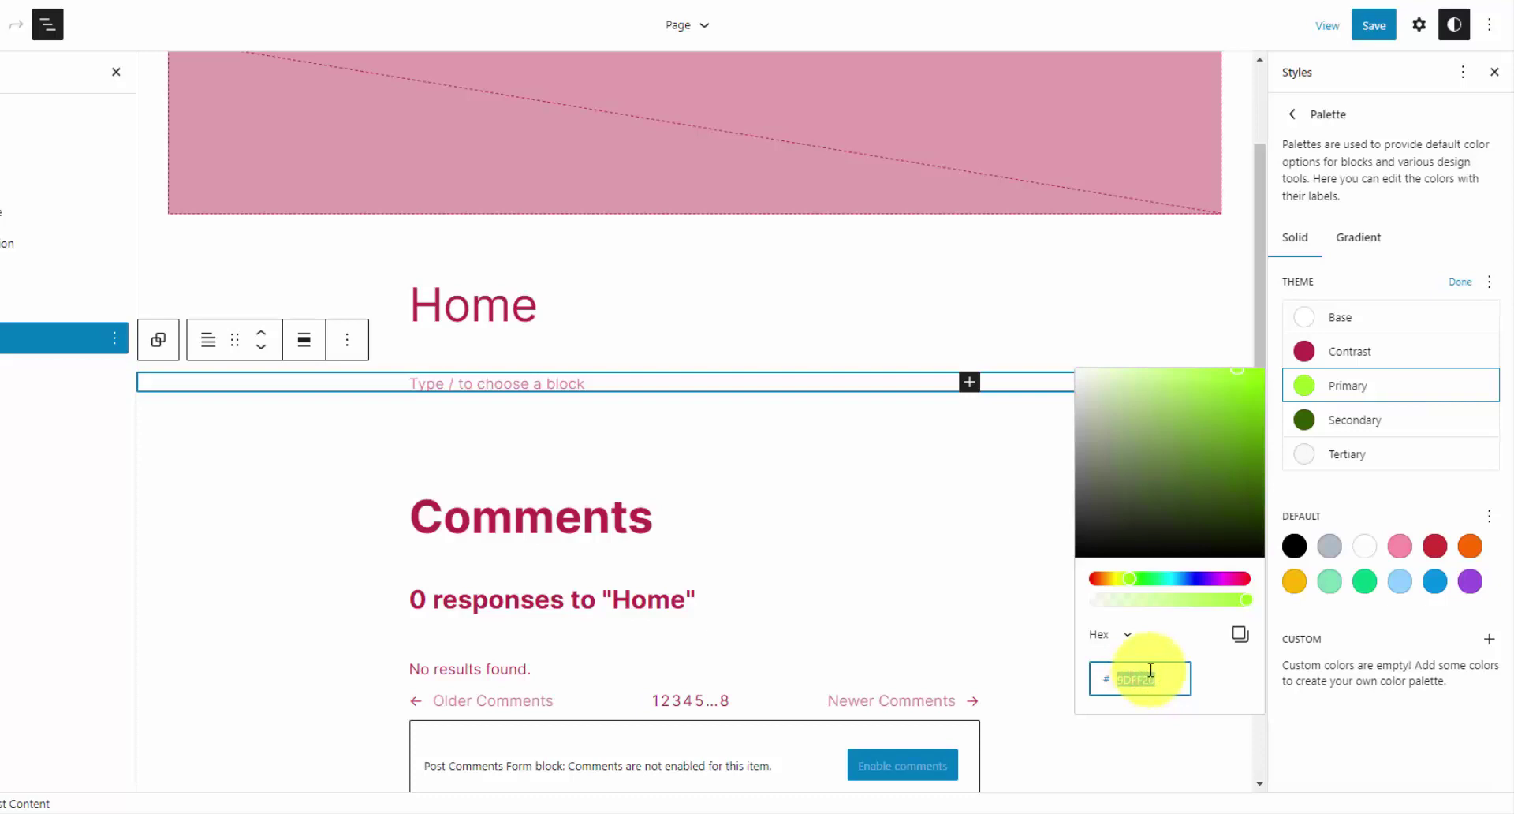
text(33333)
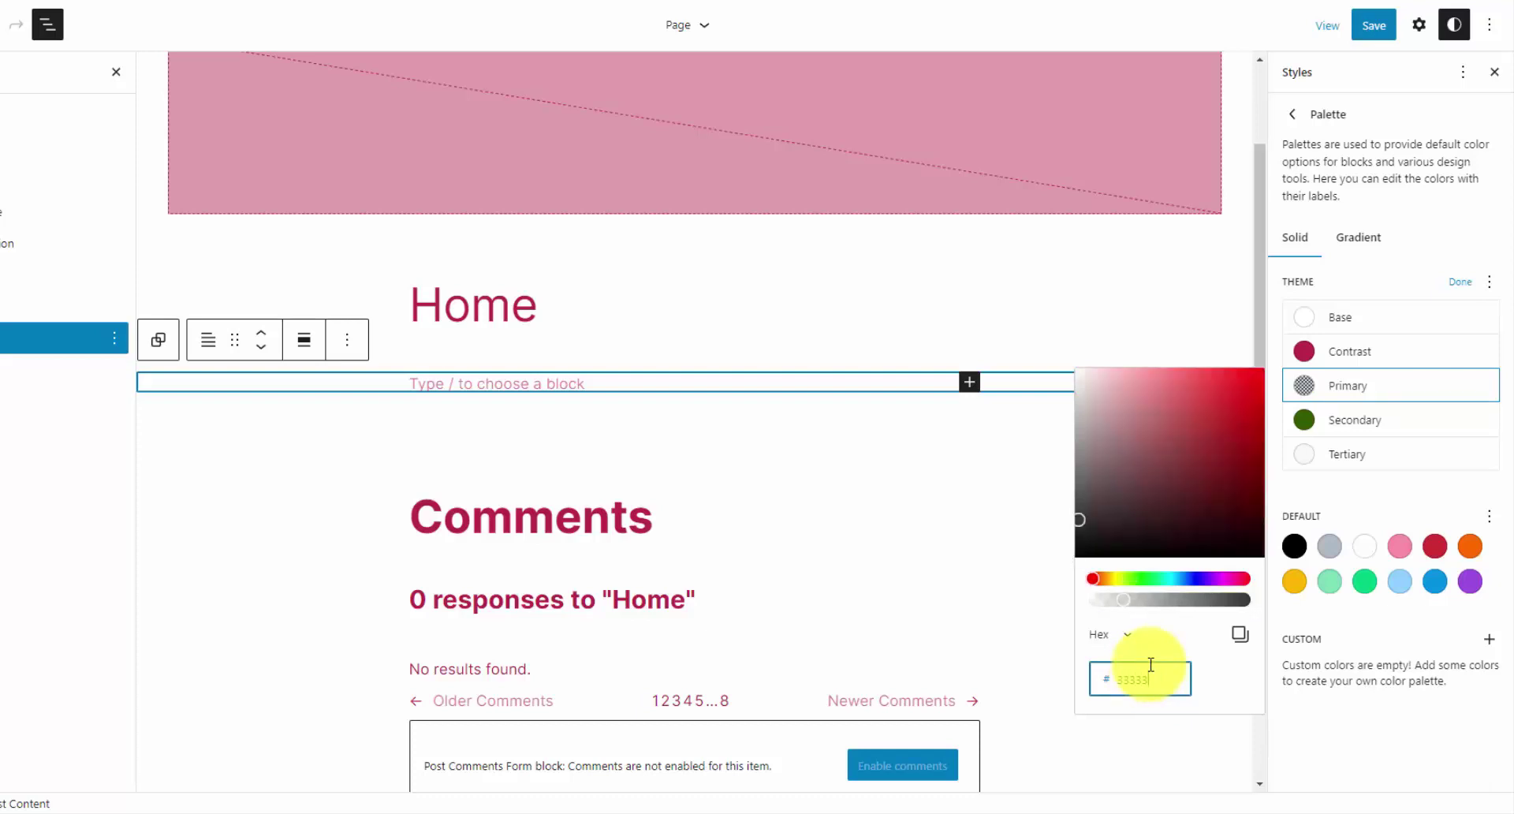
Replace the theme's Secondary color with the Color 4 hex value B2ECE1 copied from the Coolors palette PDF.
click(1370, 422)
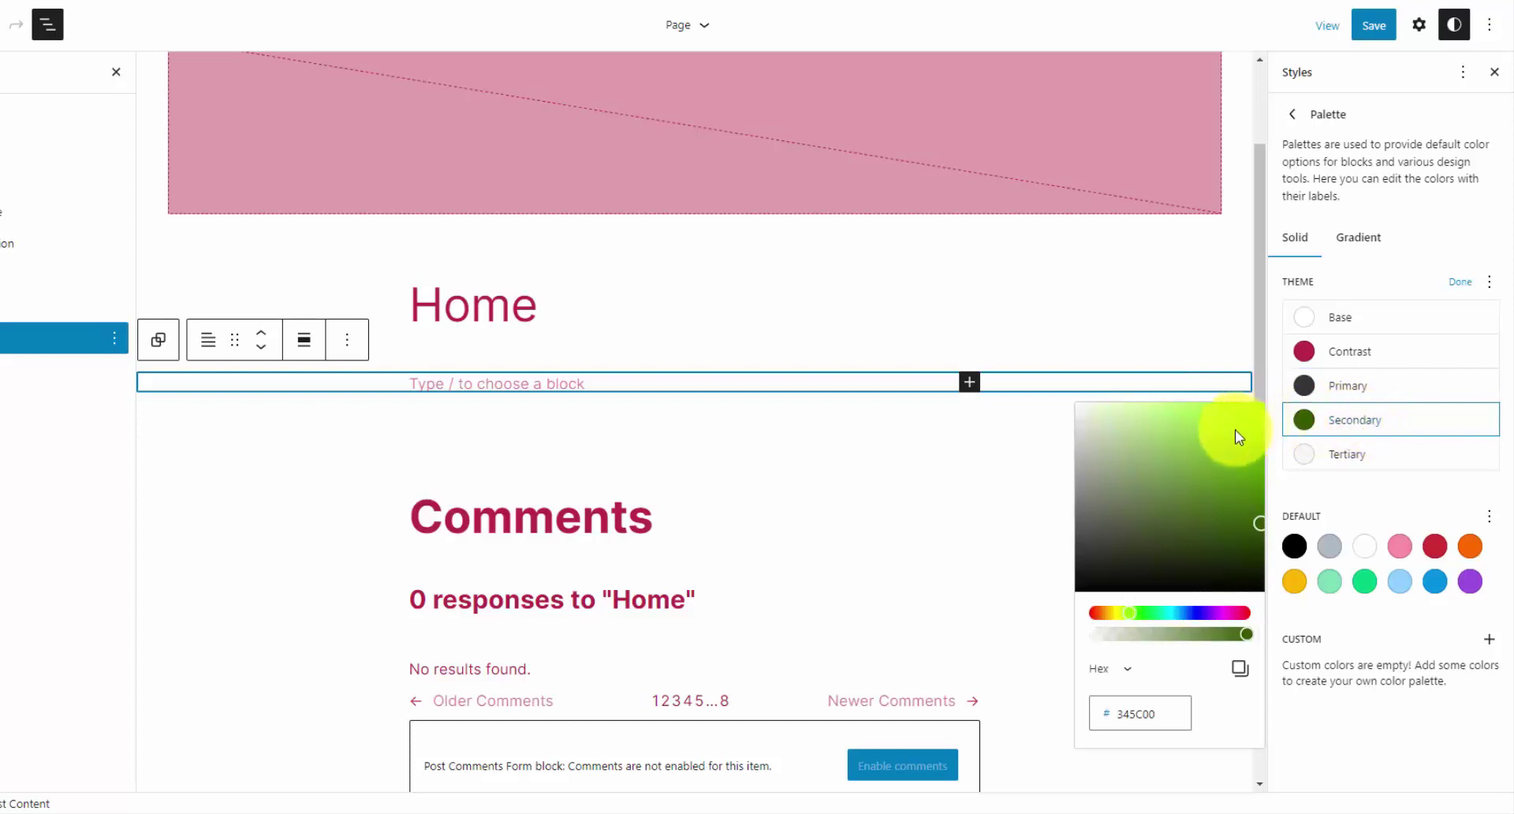
key(alt+Tab)
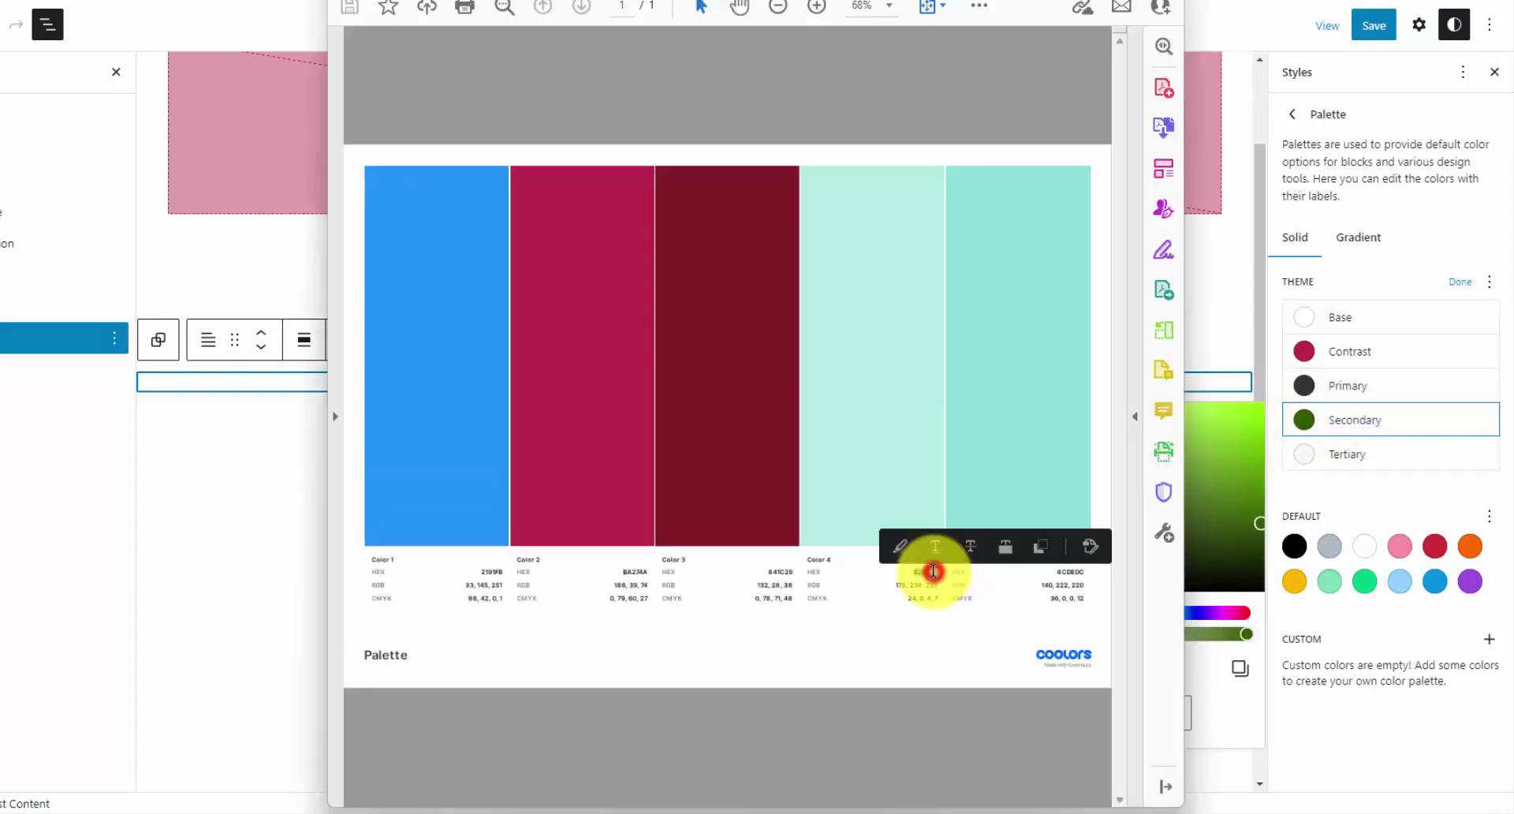
click(1138, 714)
double_click(1138, 718)
text(B2EEE3)
Replace the theme's Tertiary color with the Color 5 hex value 8CDEDC from the Coolors palette PDF, and finish editing the theme colors.
click(1389, 461)
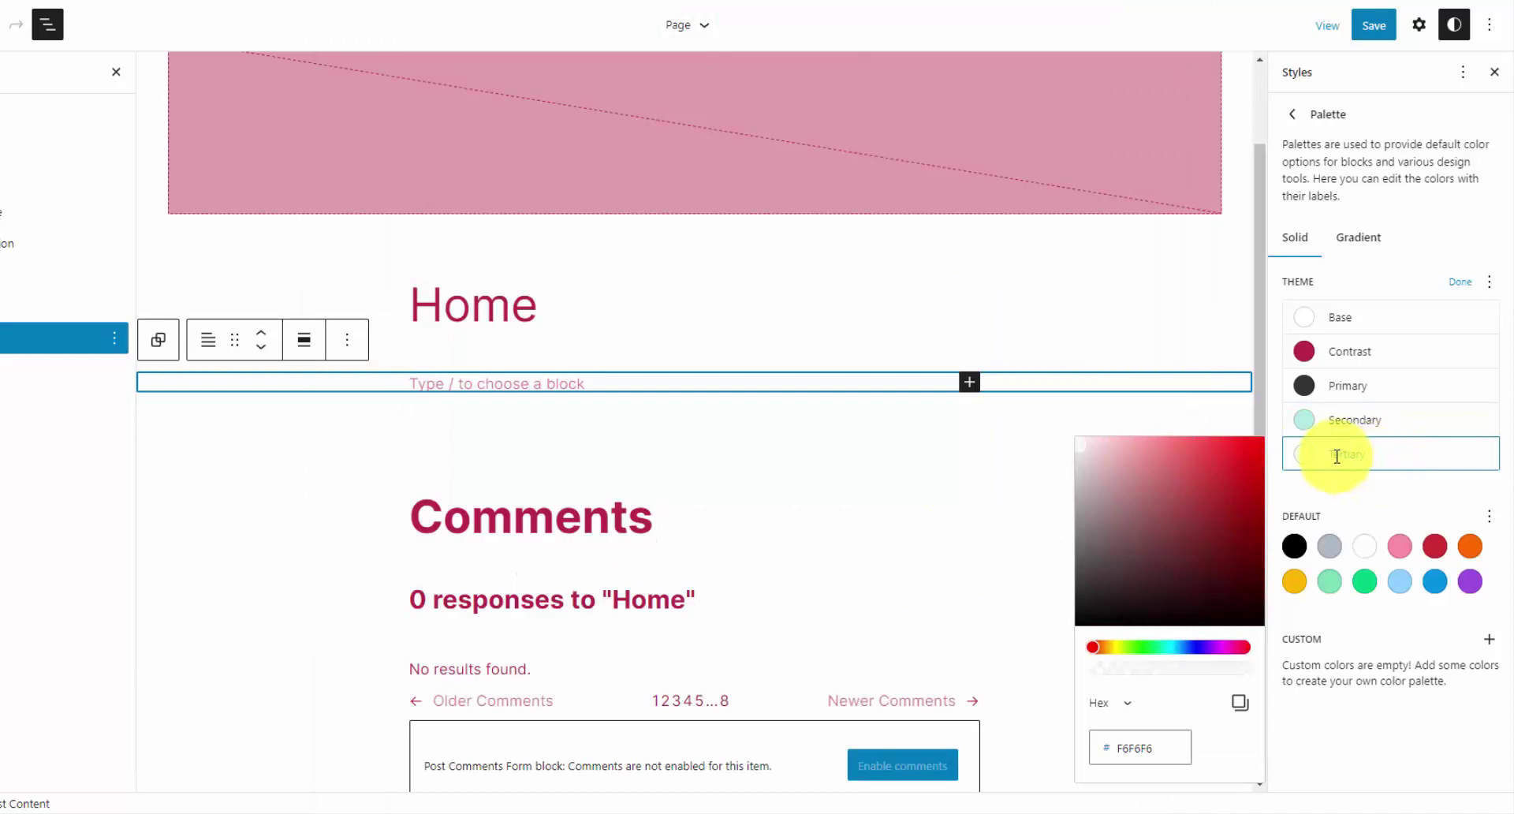
key(alt+Tab)
click(1077, 575)
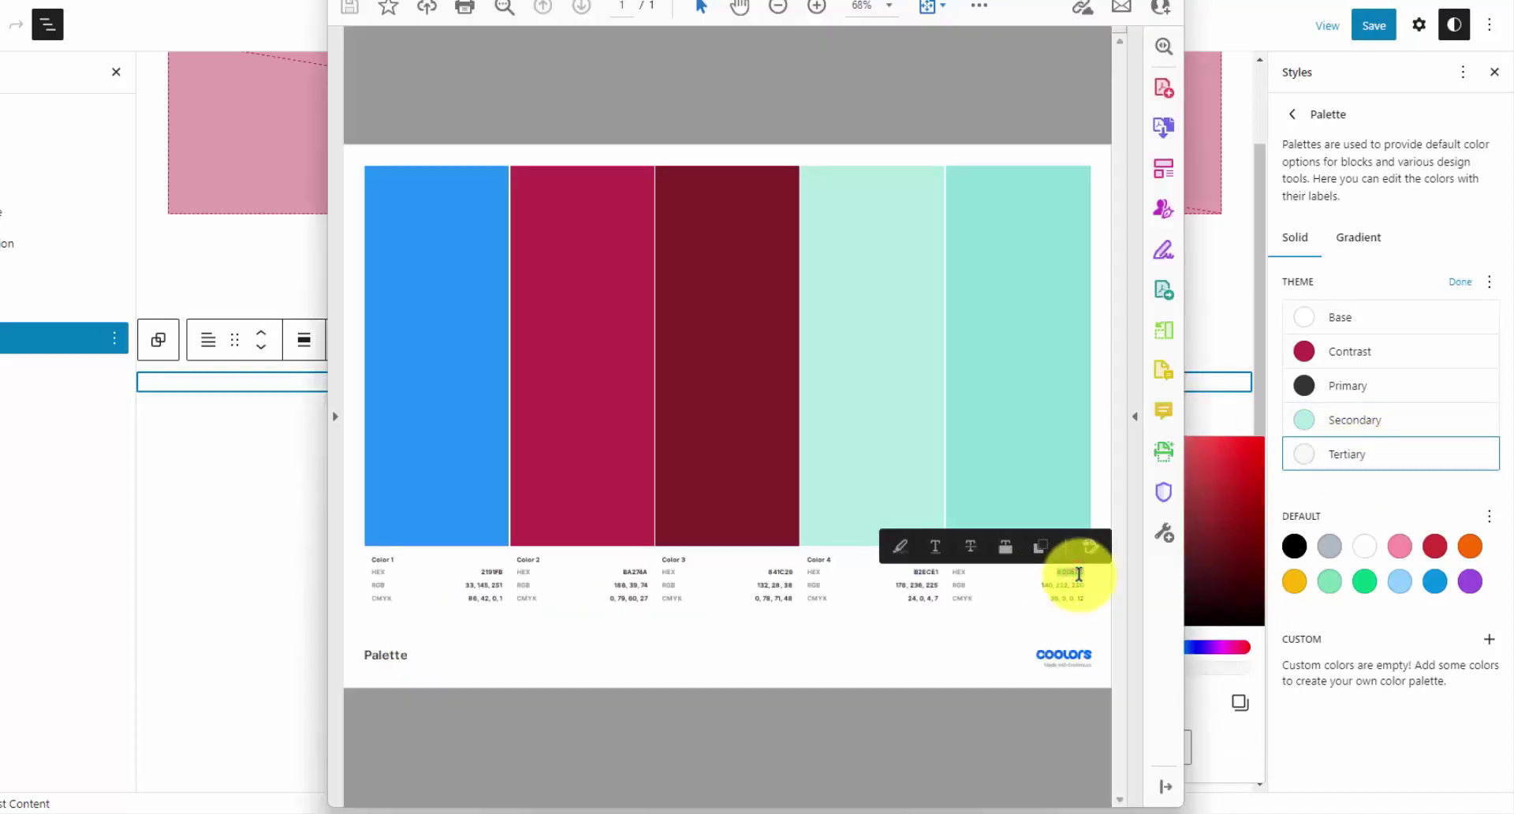
click(1204, 713)
double_click(1143, 742)
key(ctrl+v)
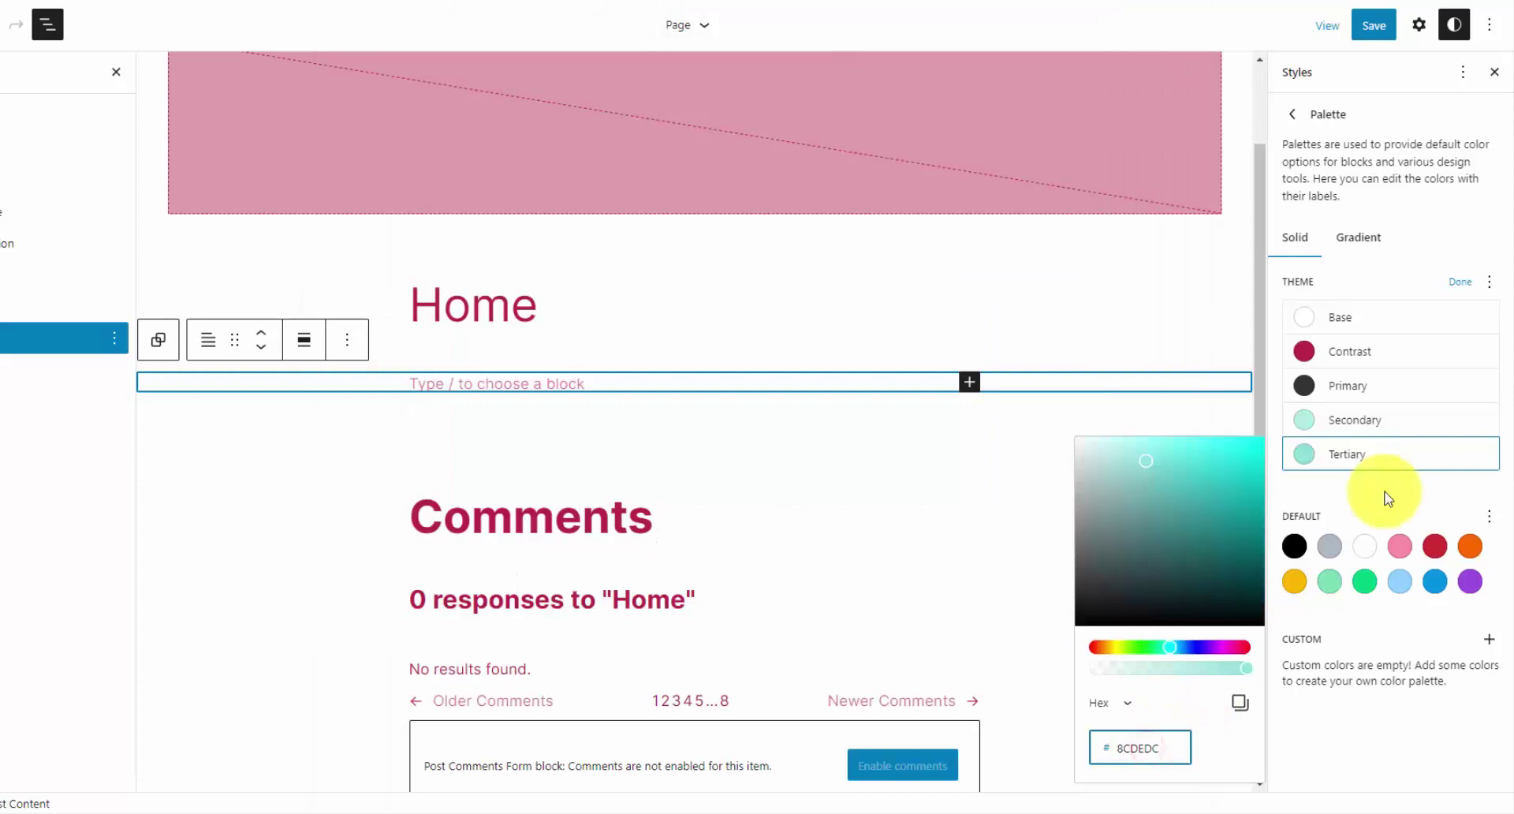
click(1385, 493)
click(1459, 282)
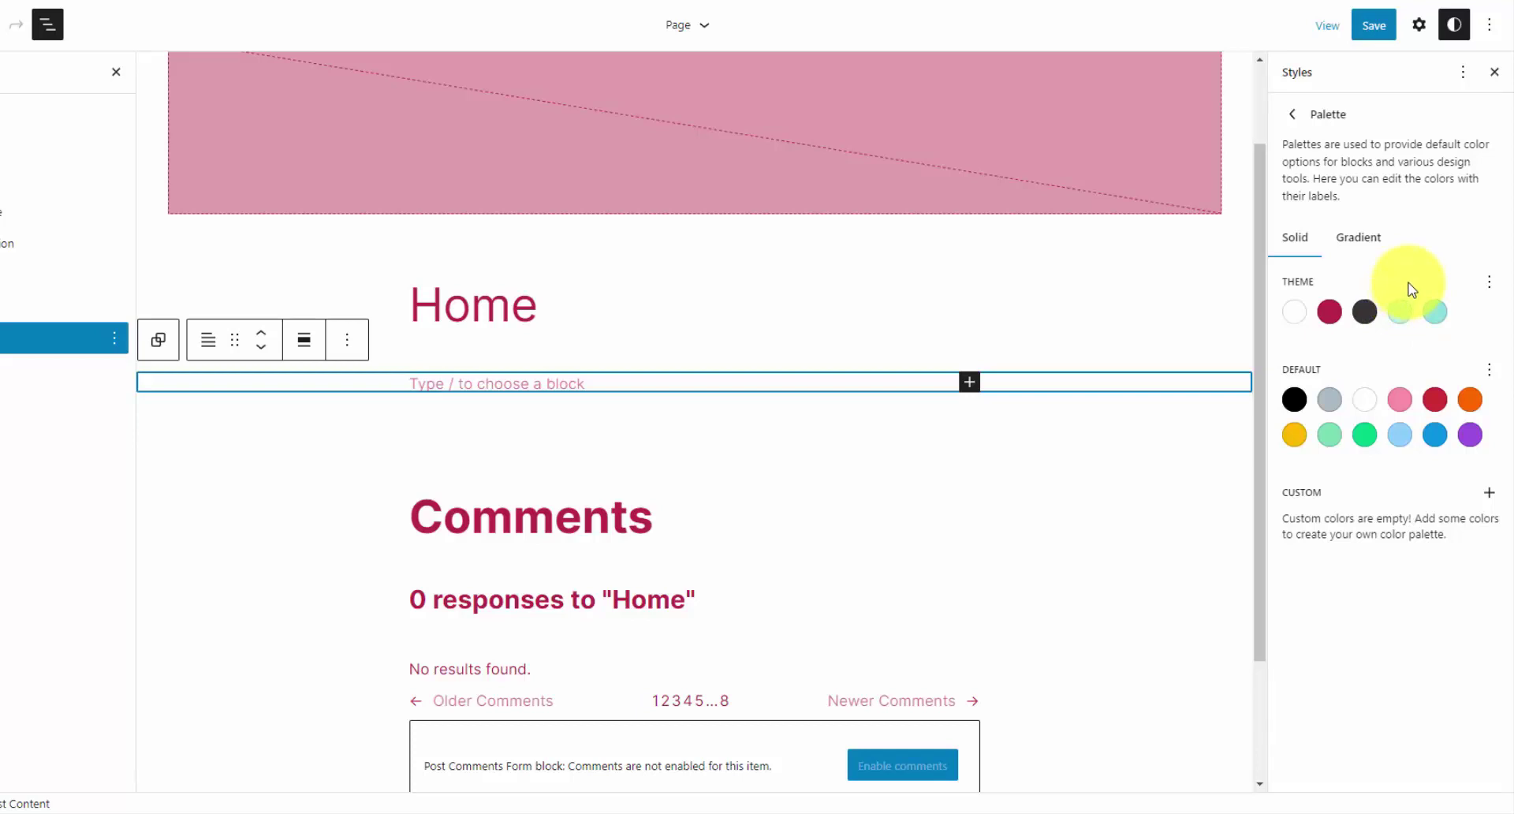
Set the site's default text color to the theme's Primary color.
click(1292, 114)
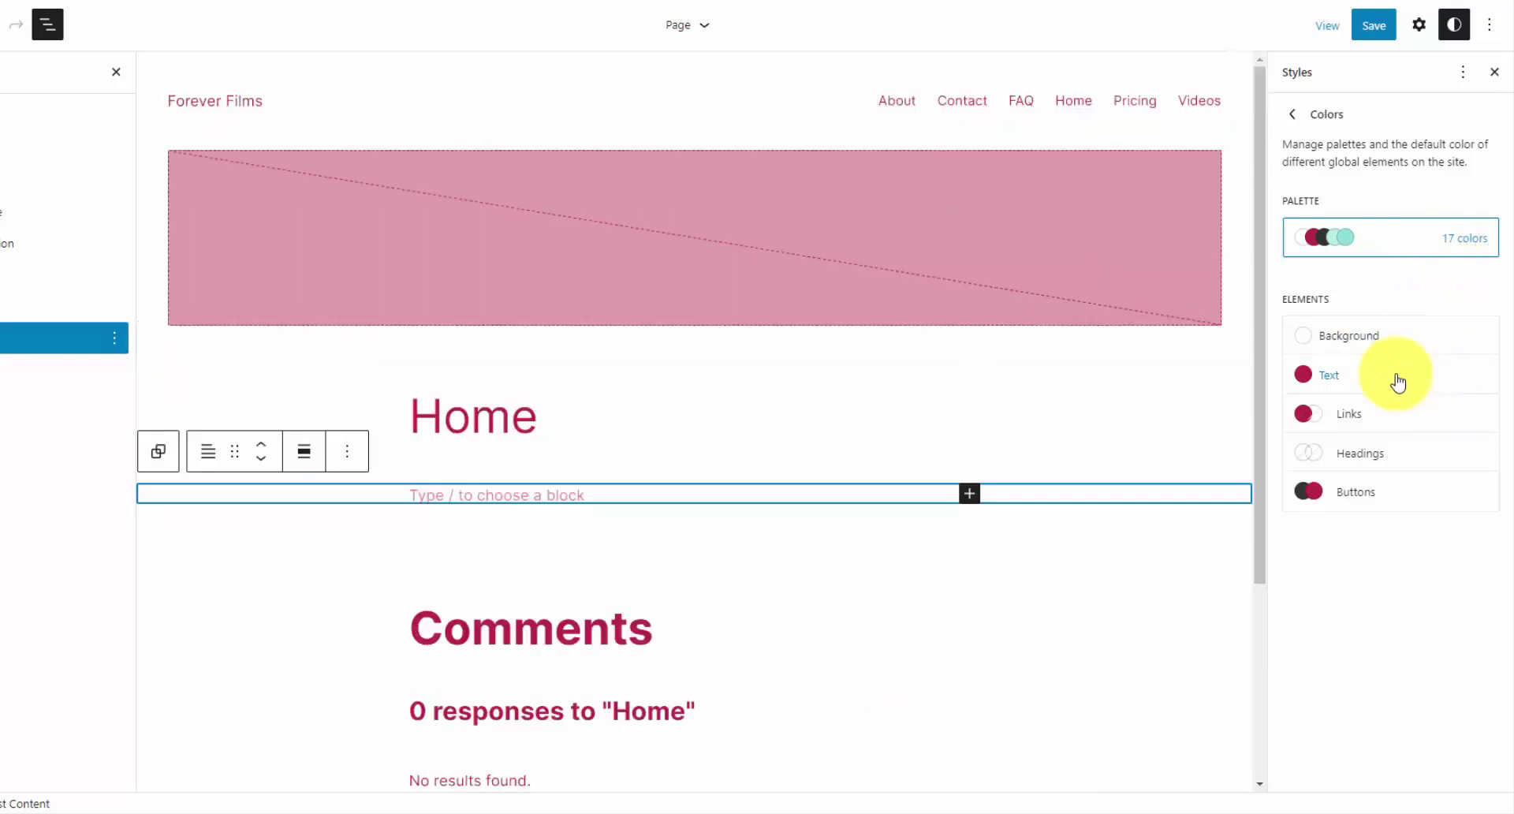
click(1405, 380)
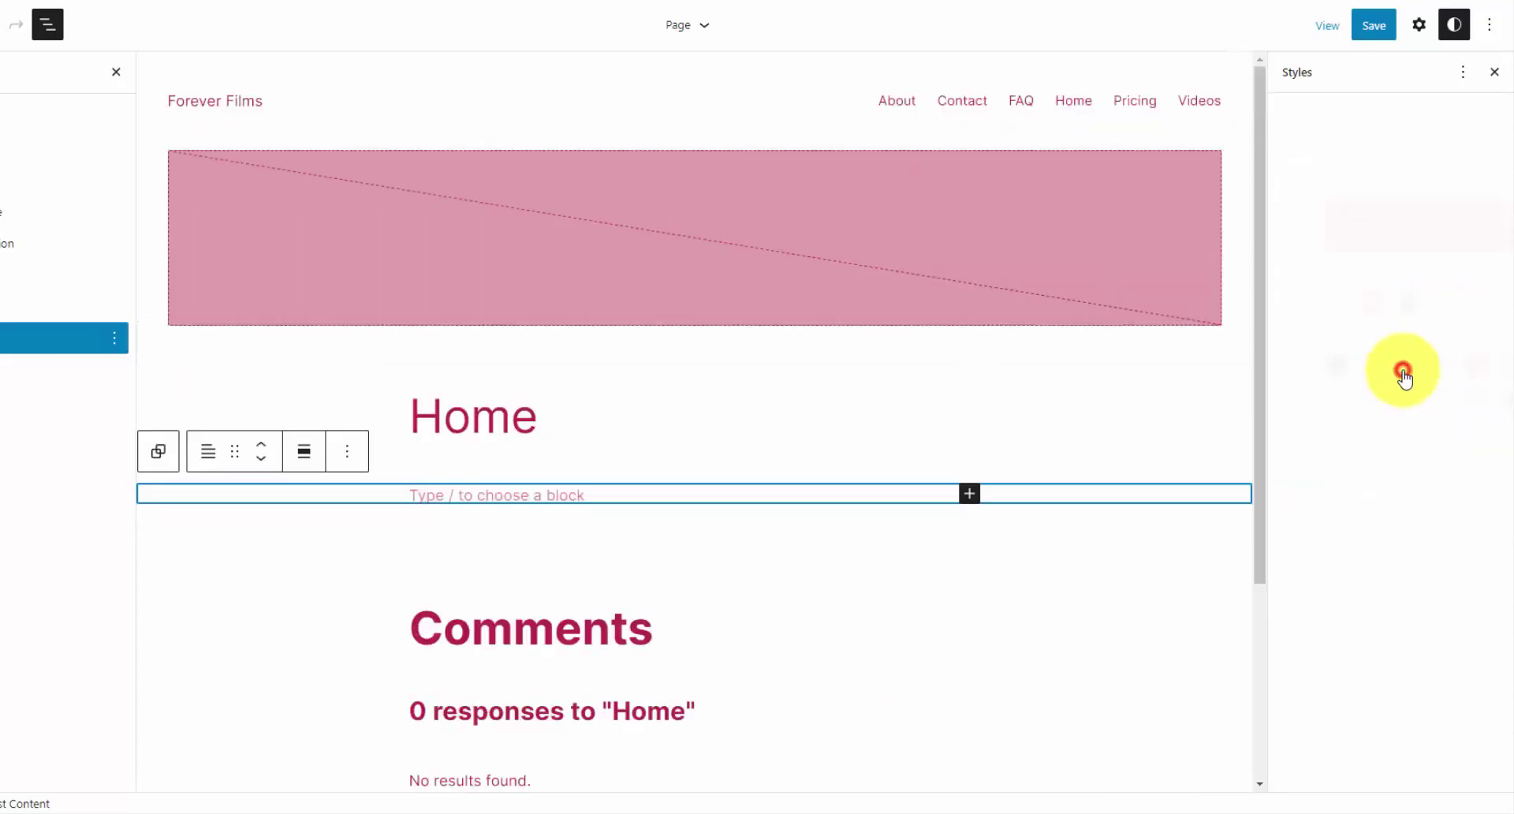
click(1365, 303)
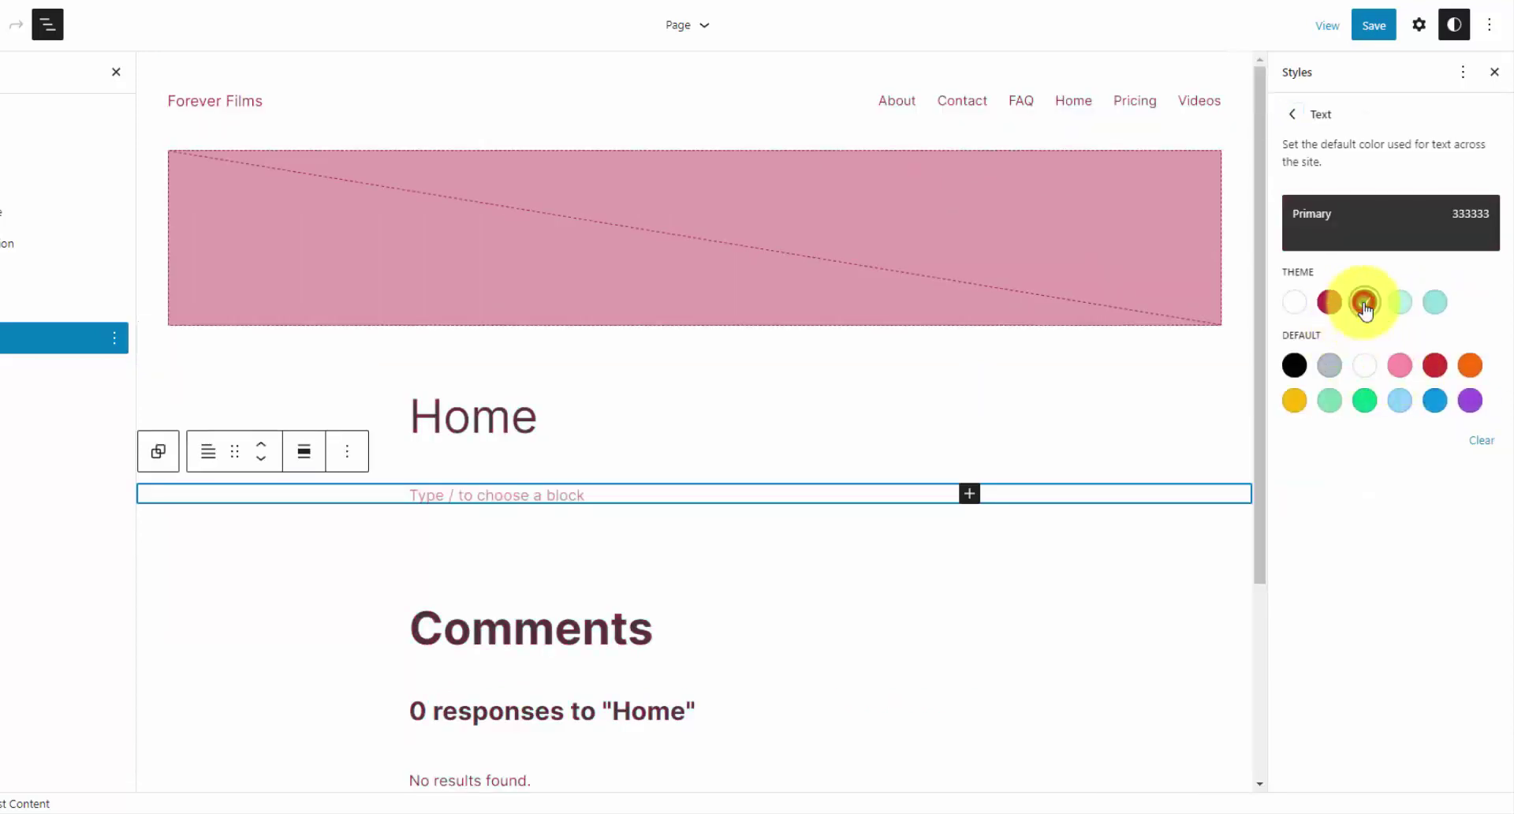
click(1292, 114)
Set the hover color of the site's links to the theme's Contrast color.
click(1411, 425)
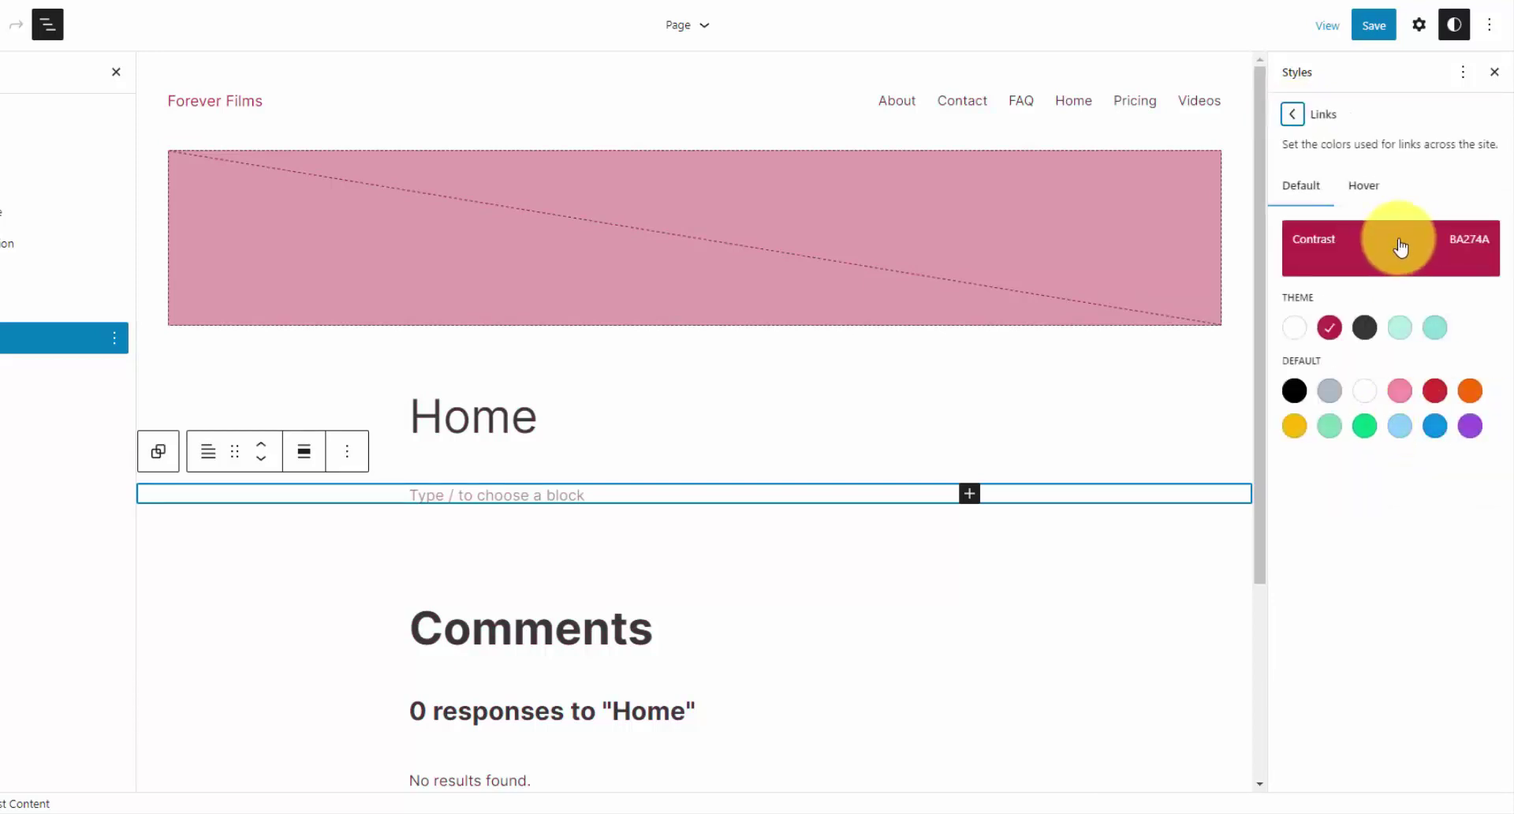
click(1365, 191)
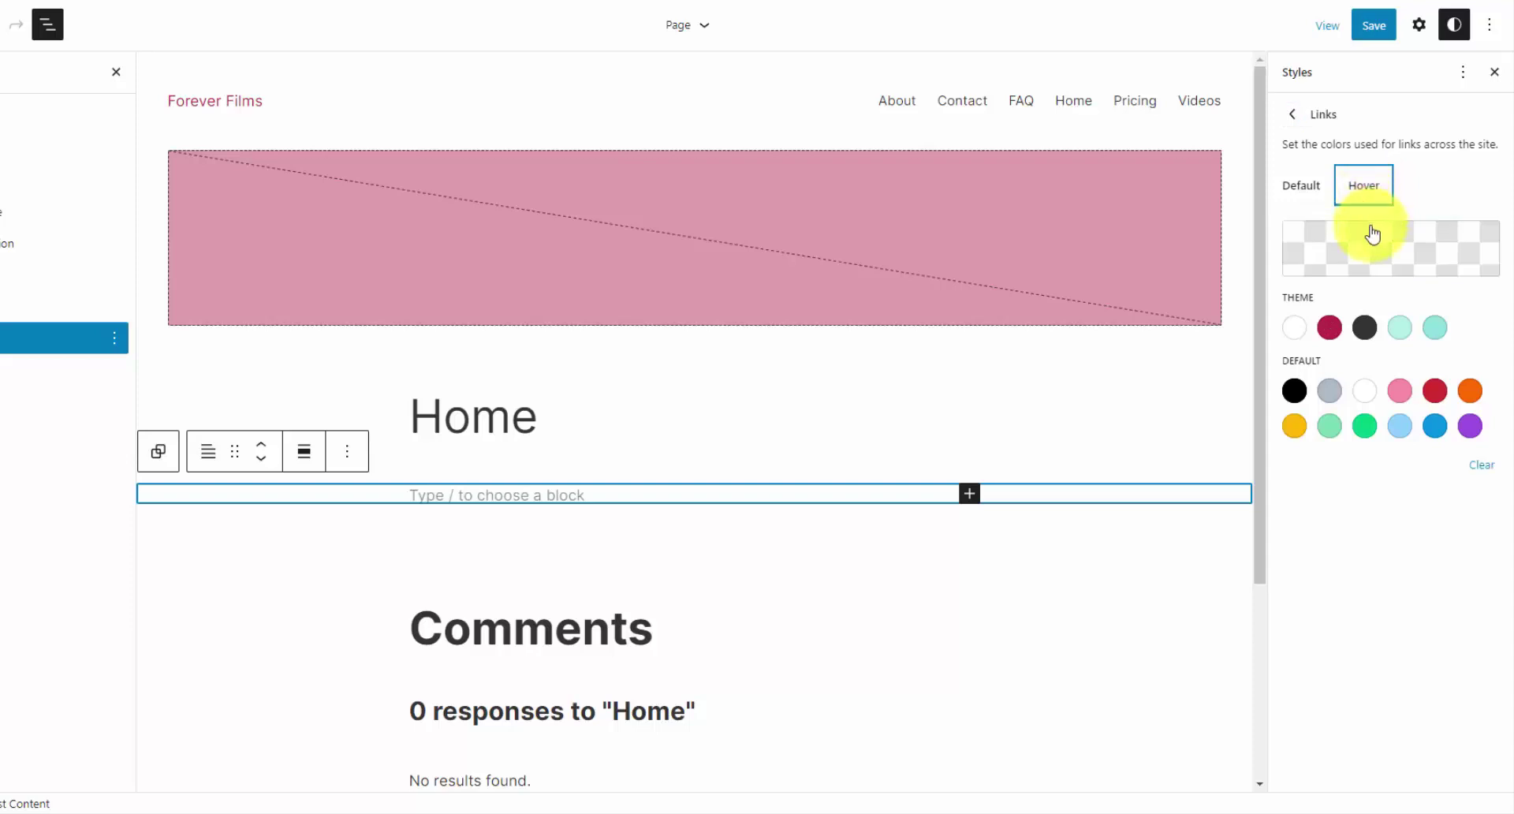
click(1331, 328)
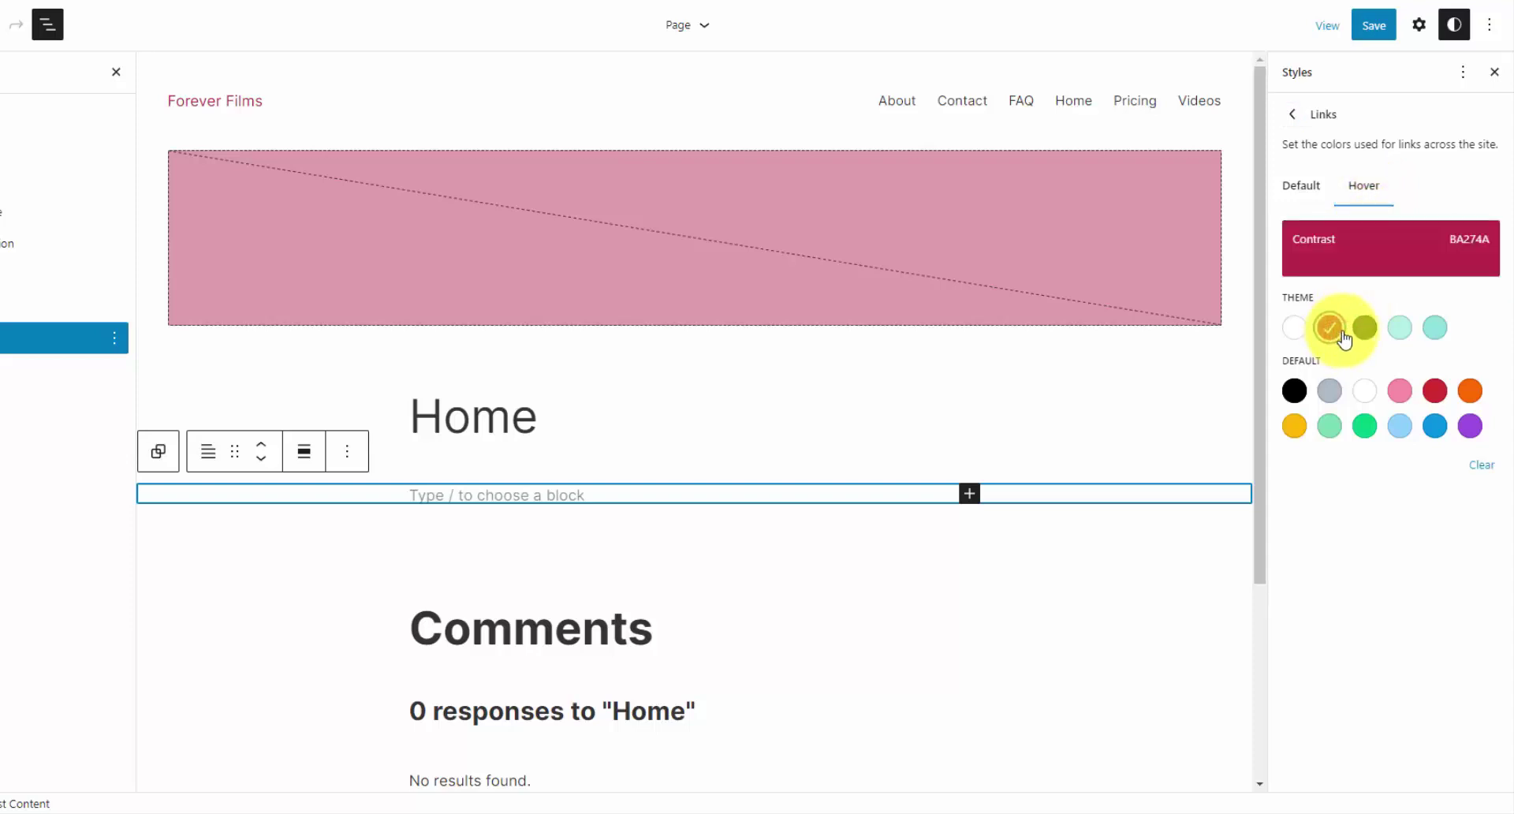
click(1293, 114)
Set the text color of all heading levels to the theme's Primary color.
click(1415, 454)
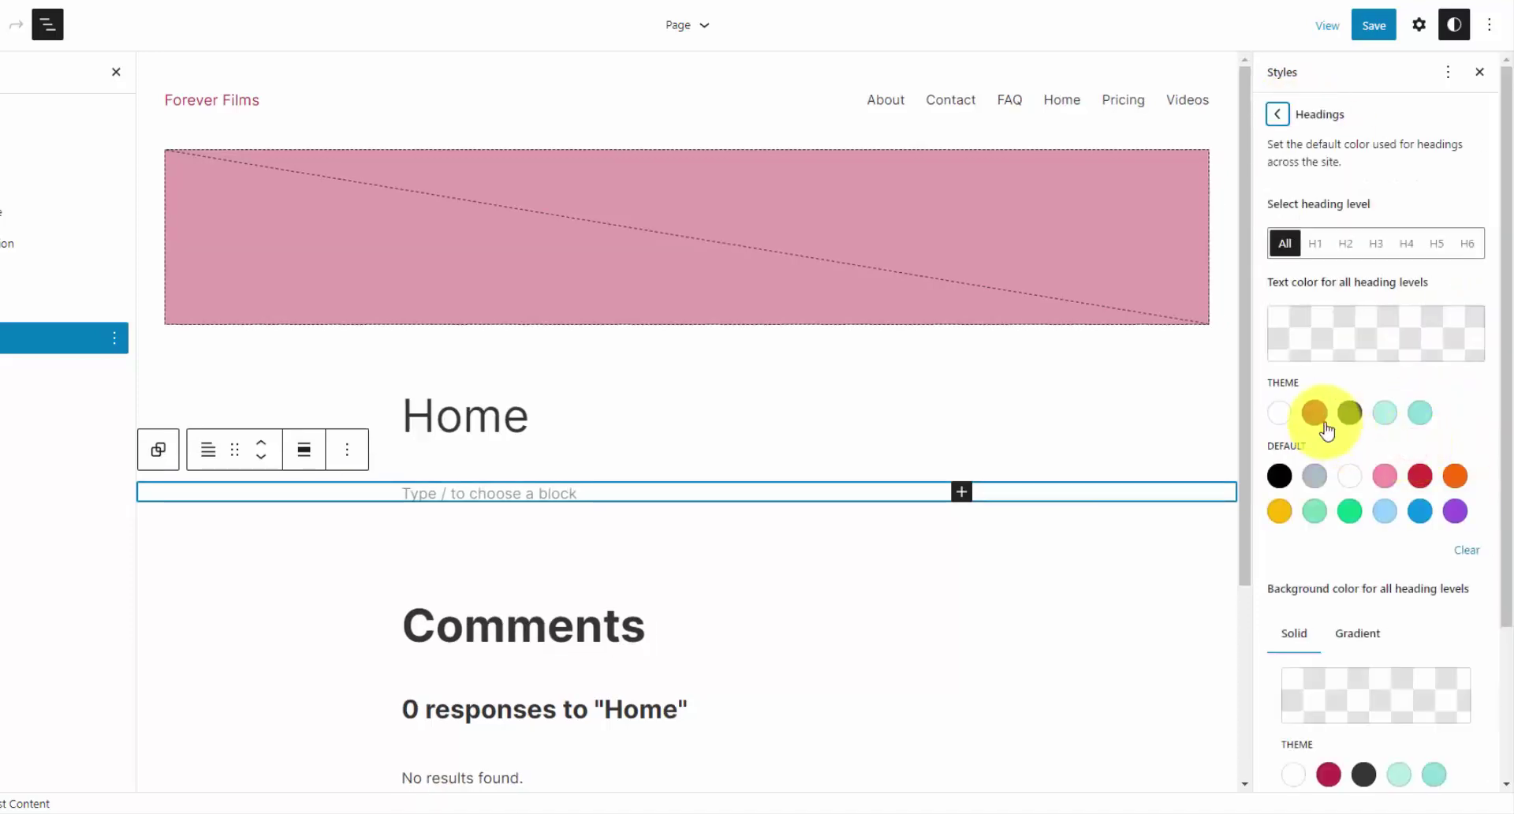
click(1349, 412)
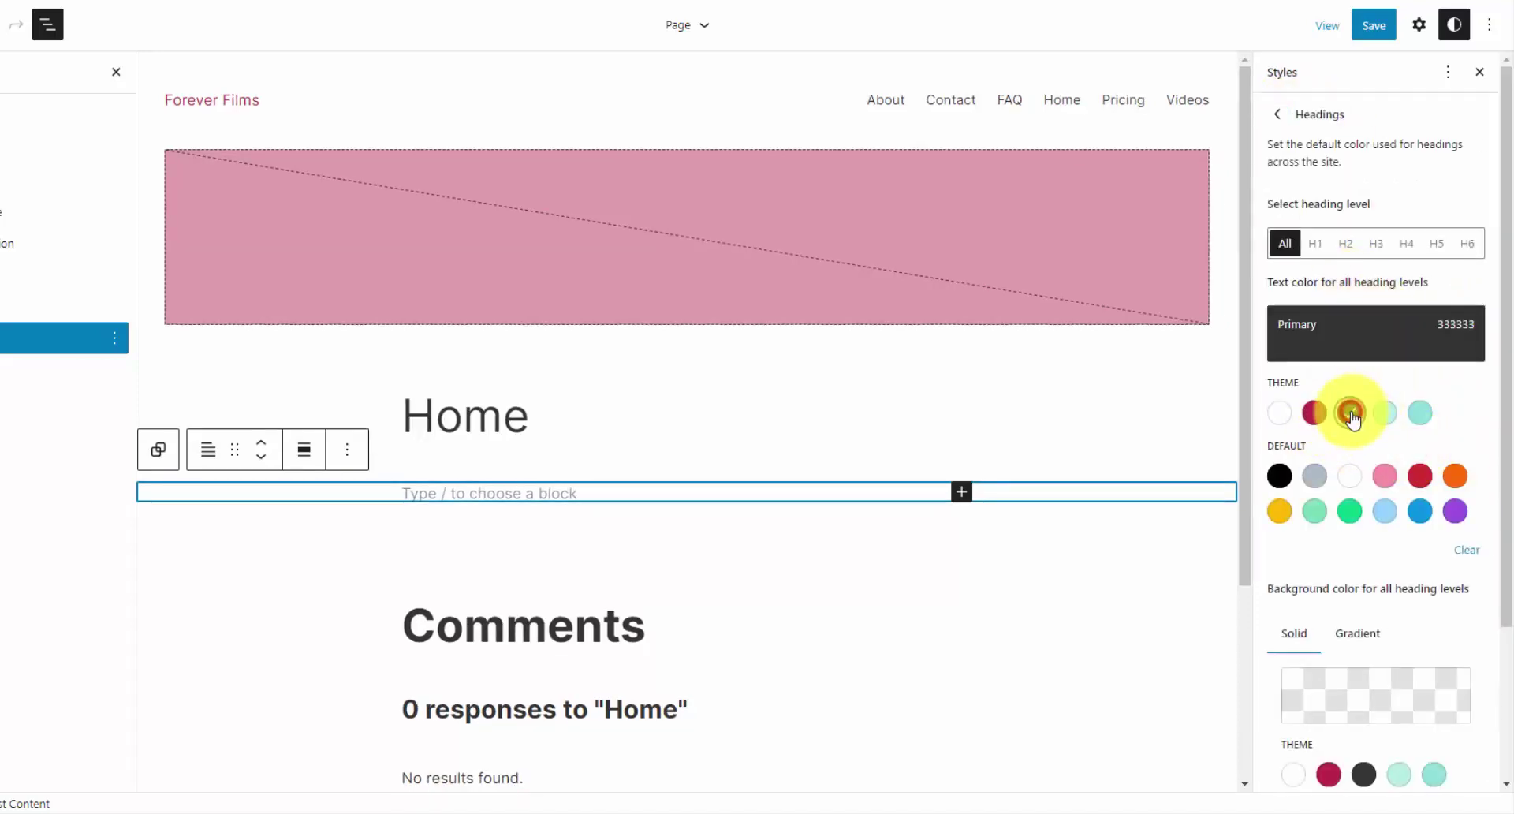
click(1277, 115)
Set the site's button text color to Base and the button background color to Contrast.
click(1417, 494)
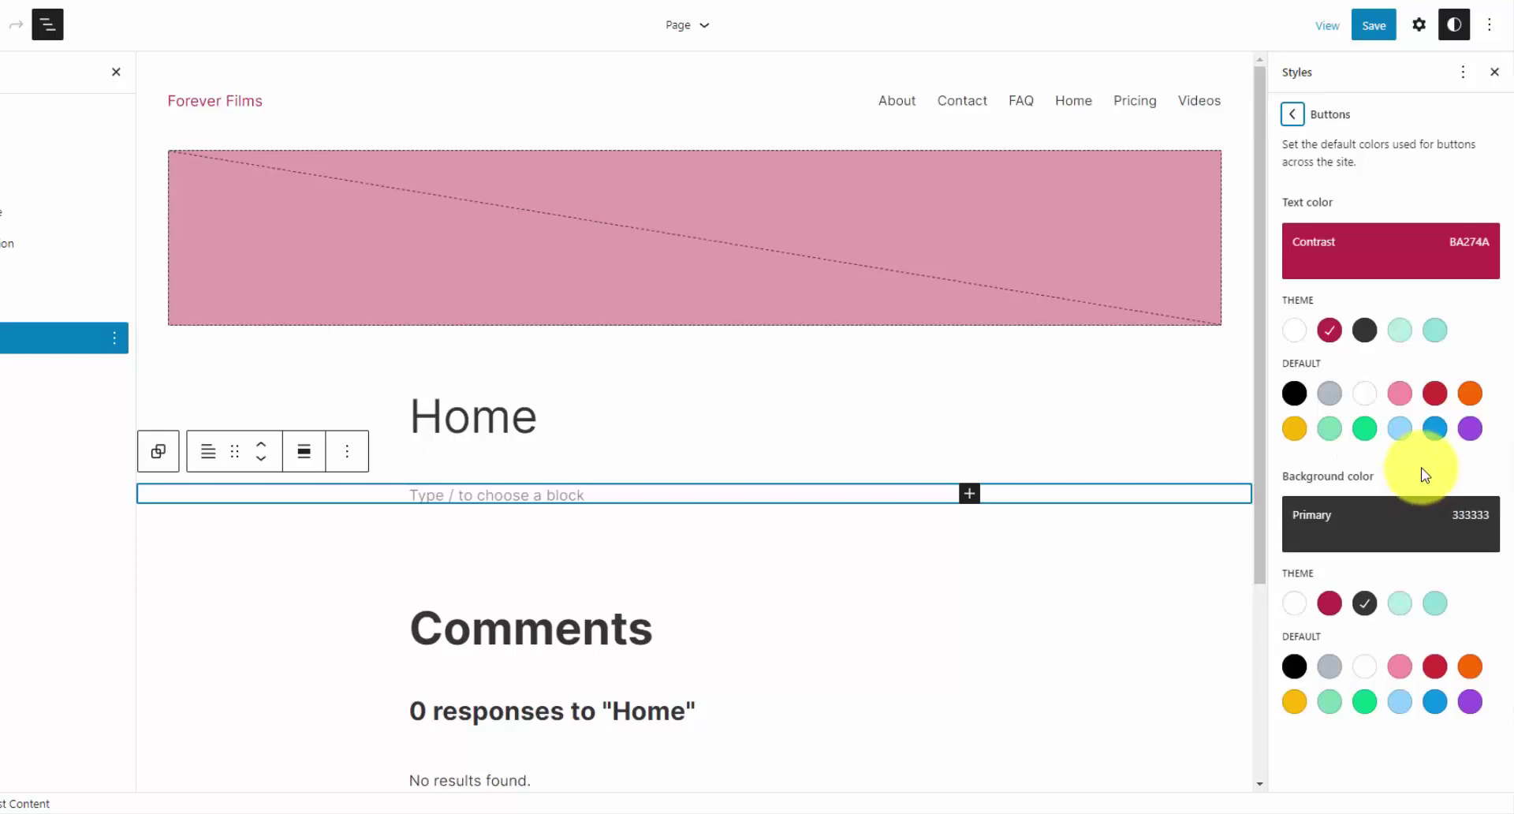
click(1293, 329)
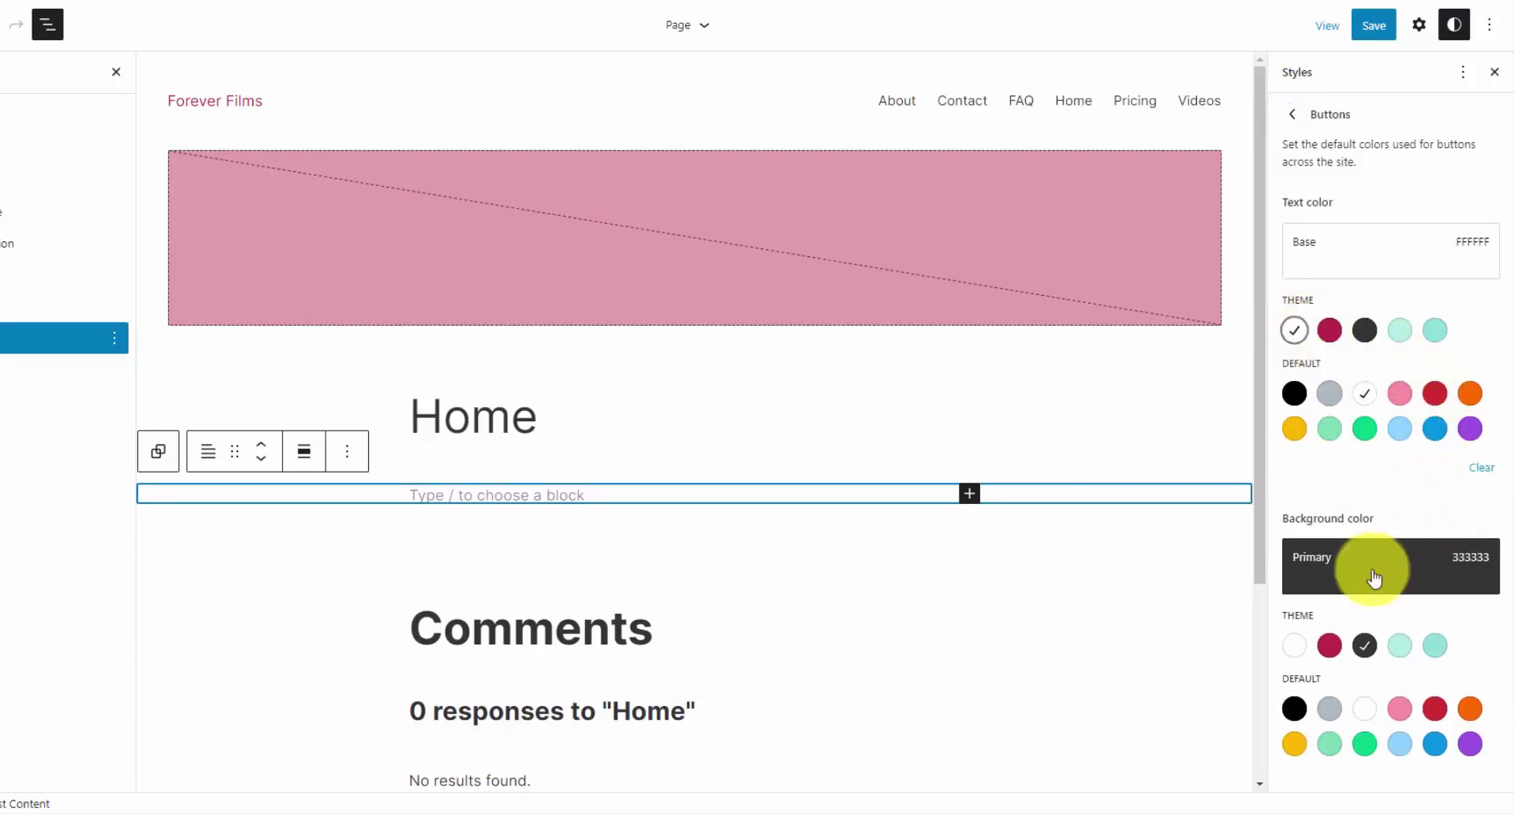
click(1330, 645)
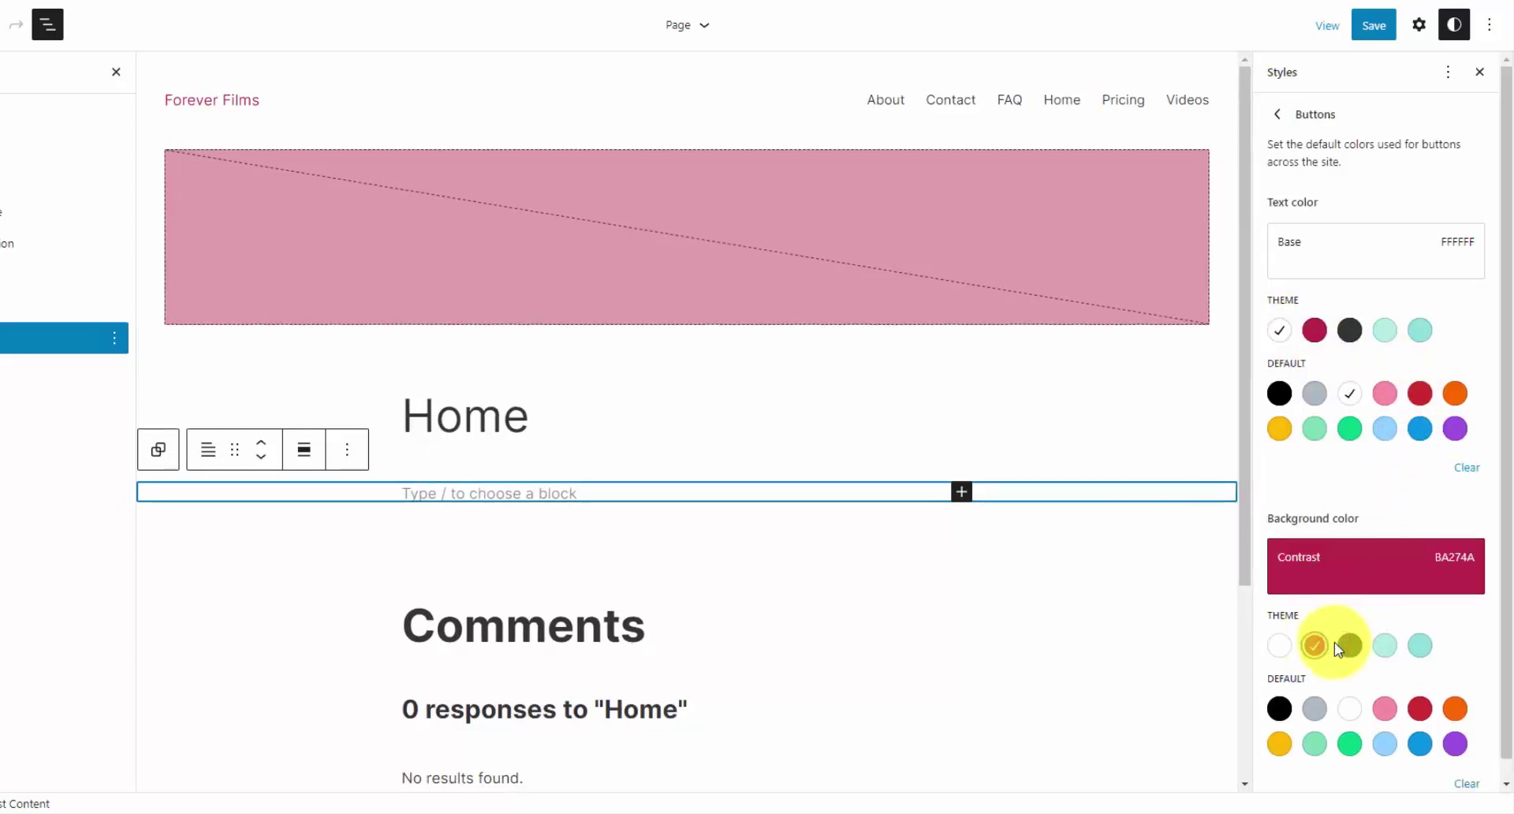
click(1277, 114)
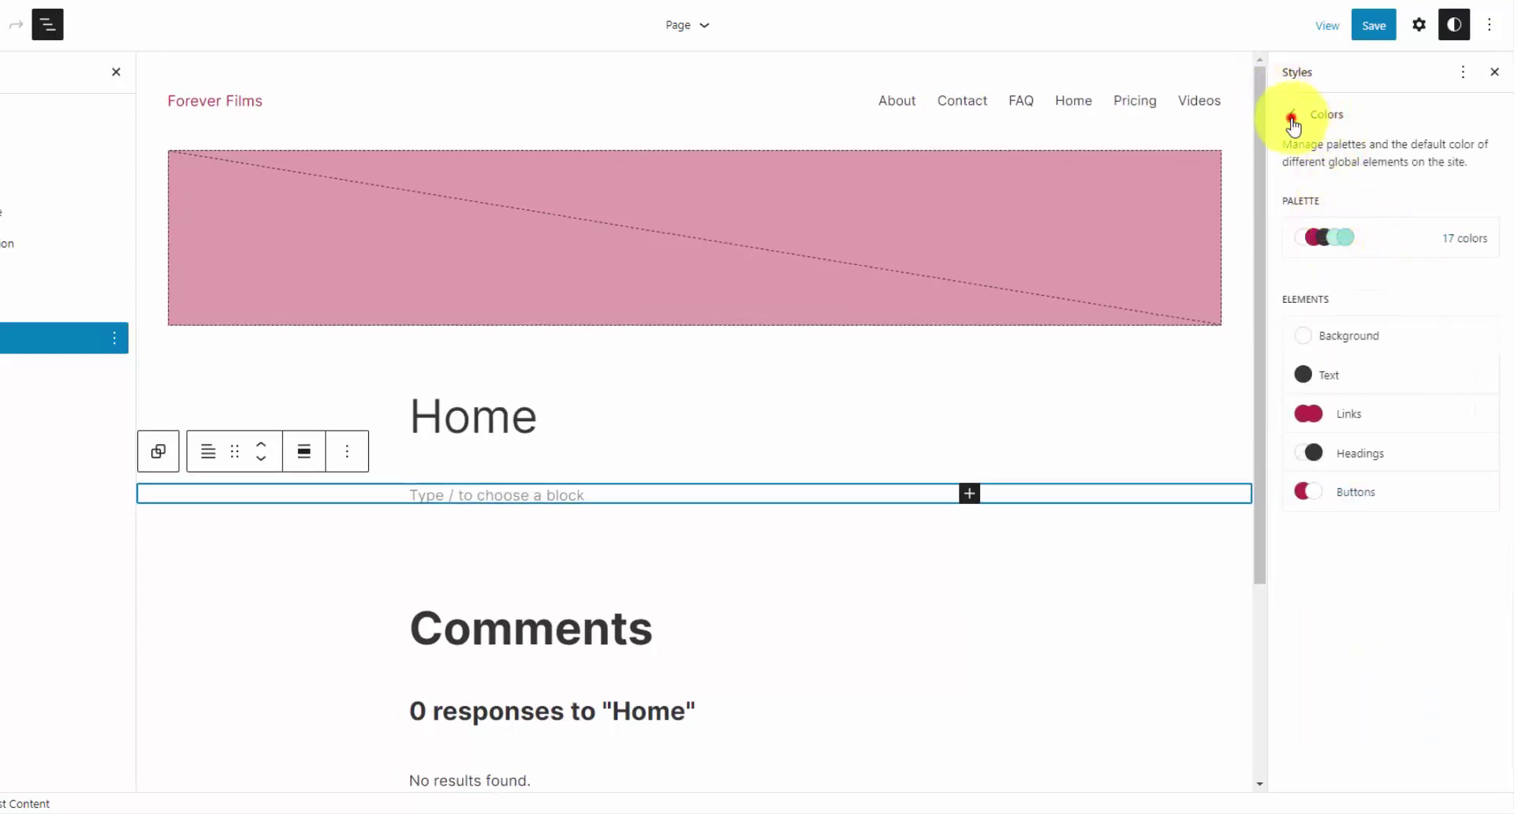
Set the Button block's site-wide letter case to uppercase and save the custom global styles.
click(1293, 117)
click(1395, 536)
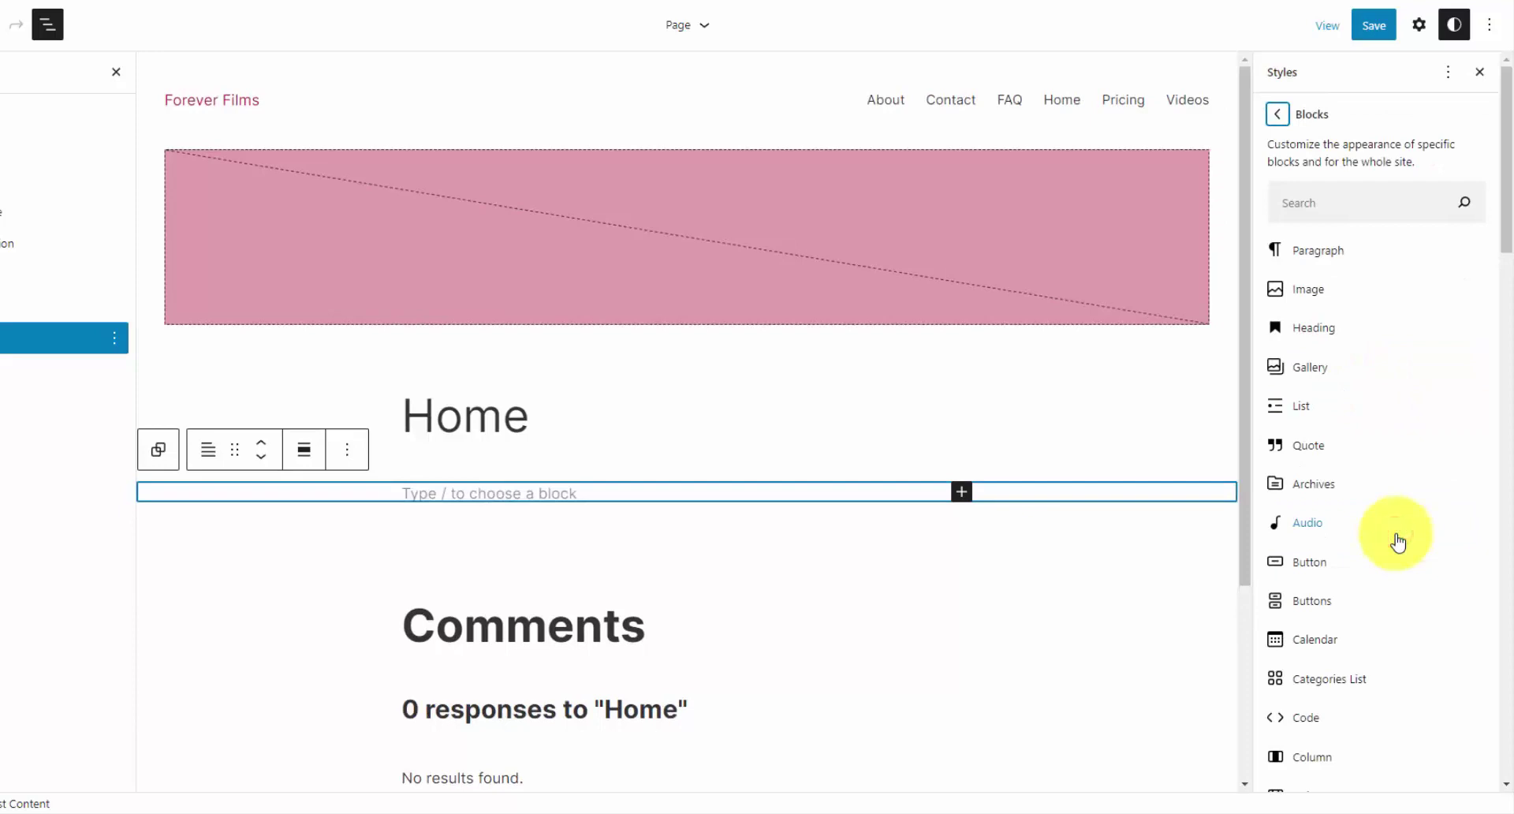
click(1367, 199)
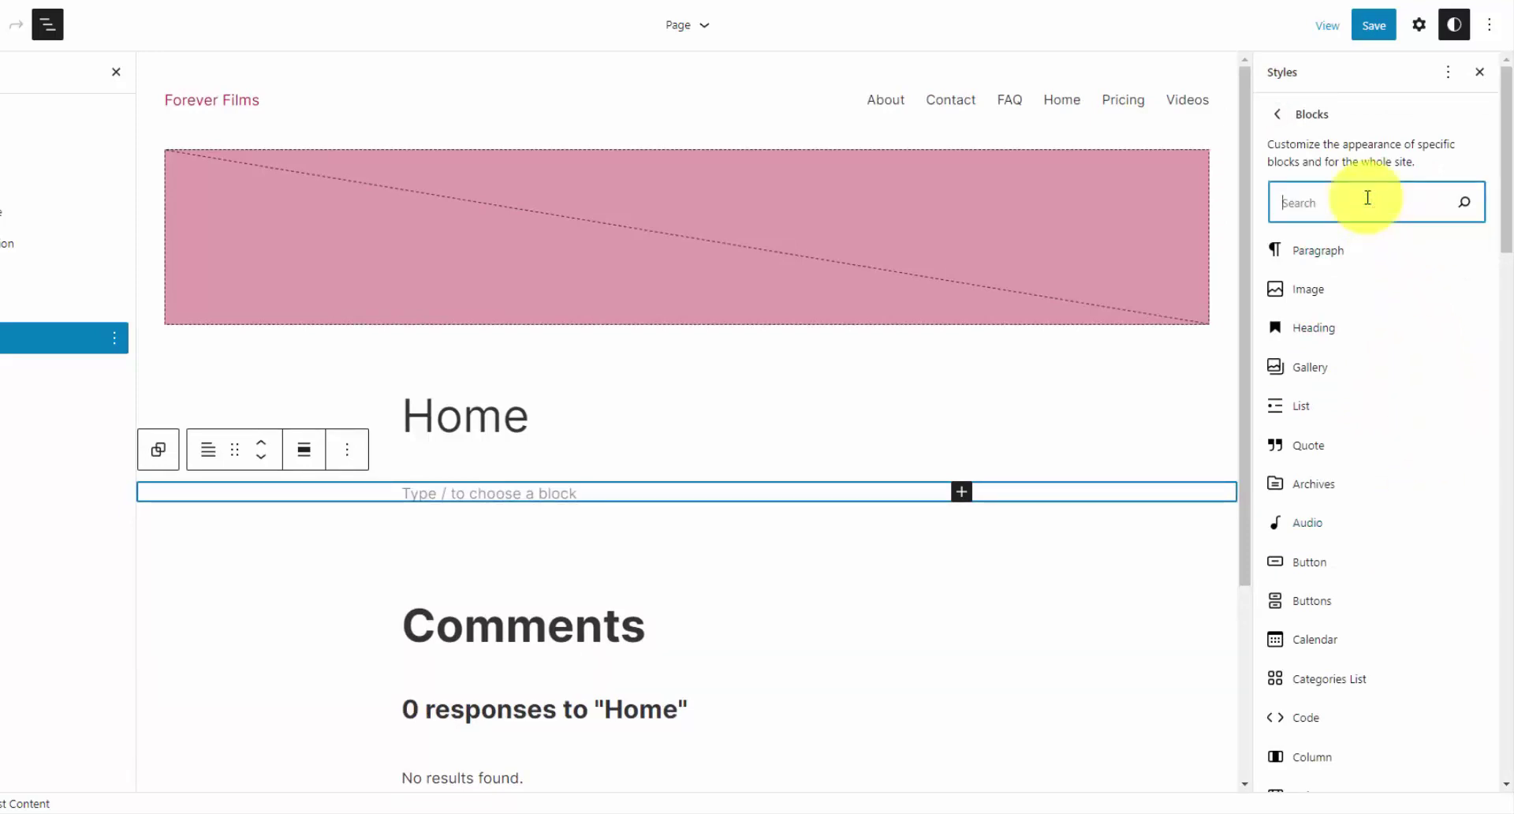
text(button)
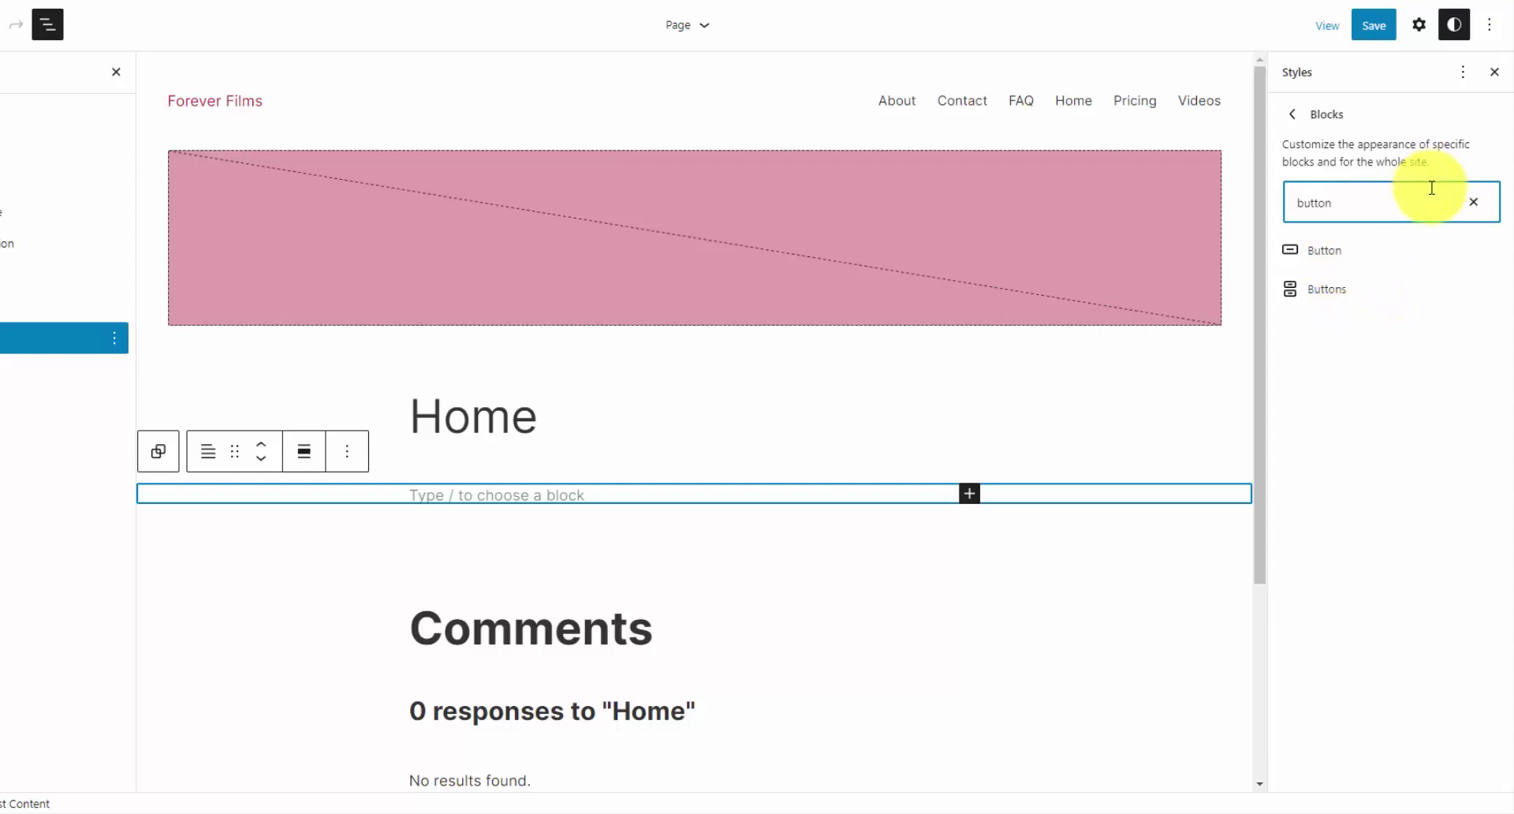
click(1370, 266)
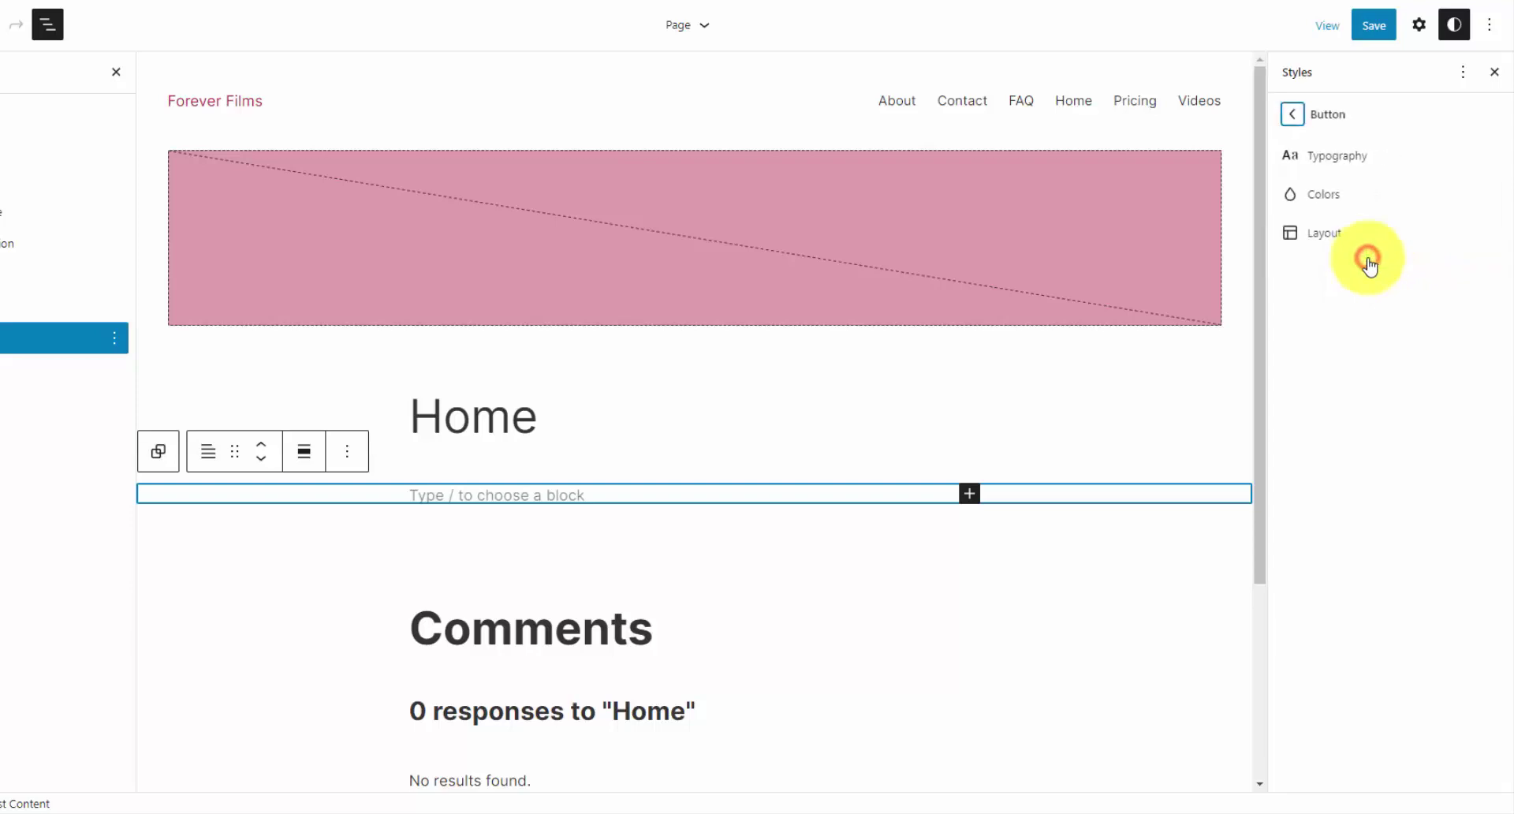
click(1371, 156)
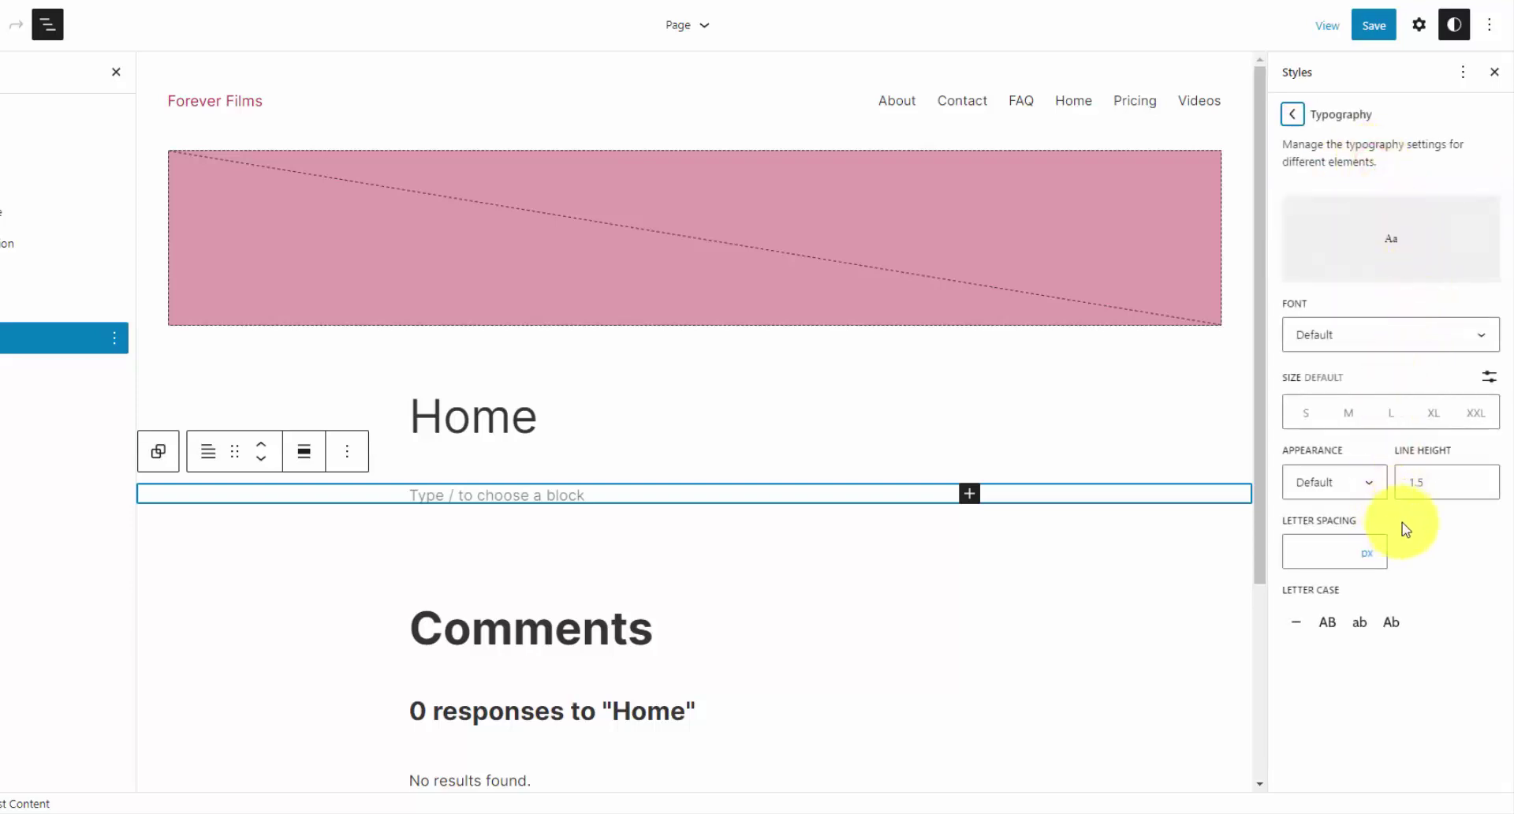
click(1334, 623)
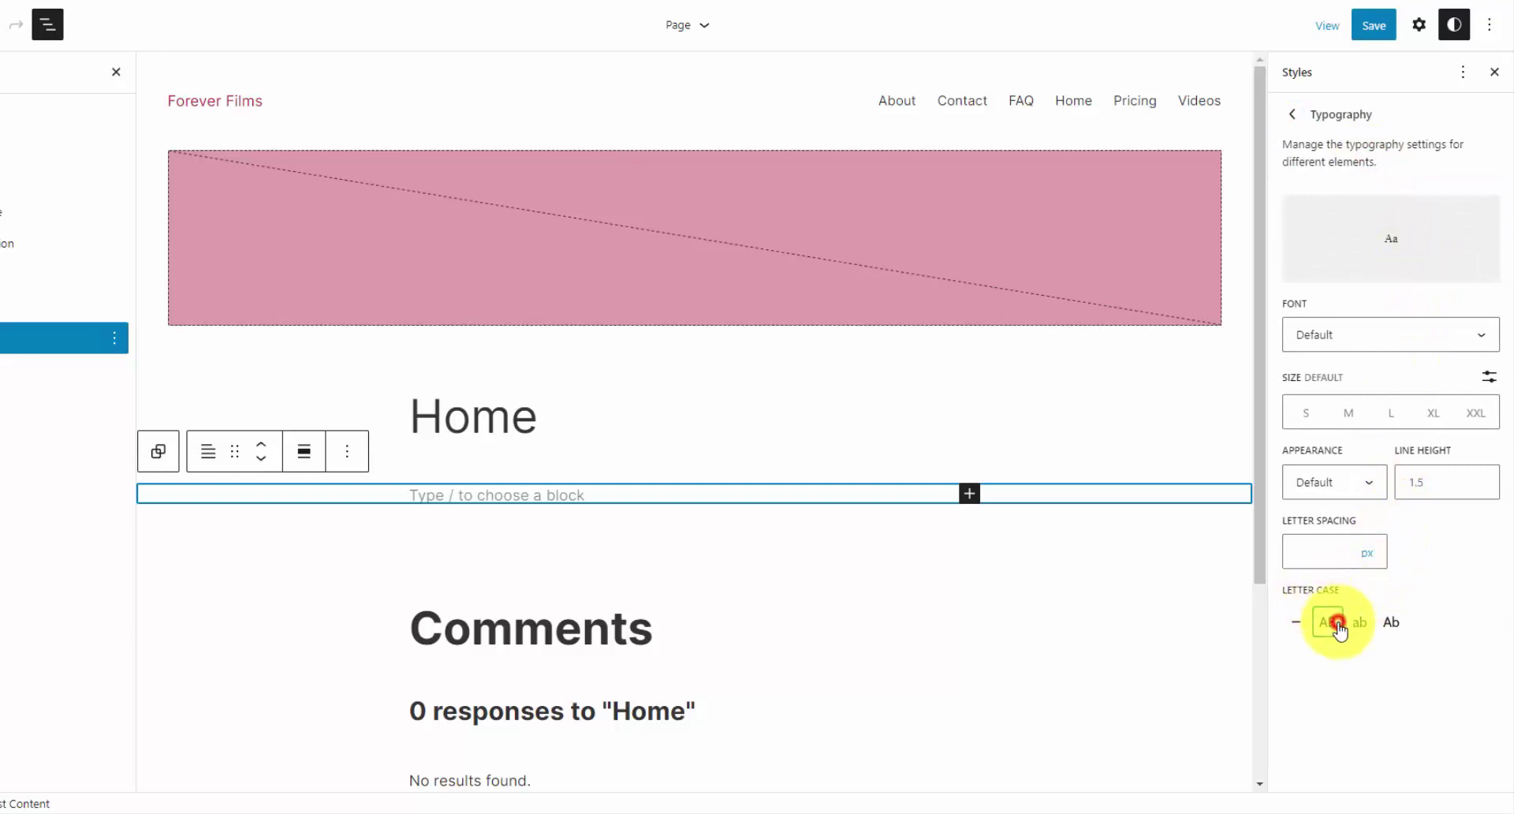
click(1378, 26)
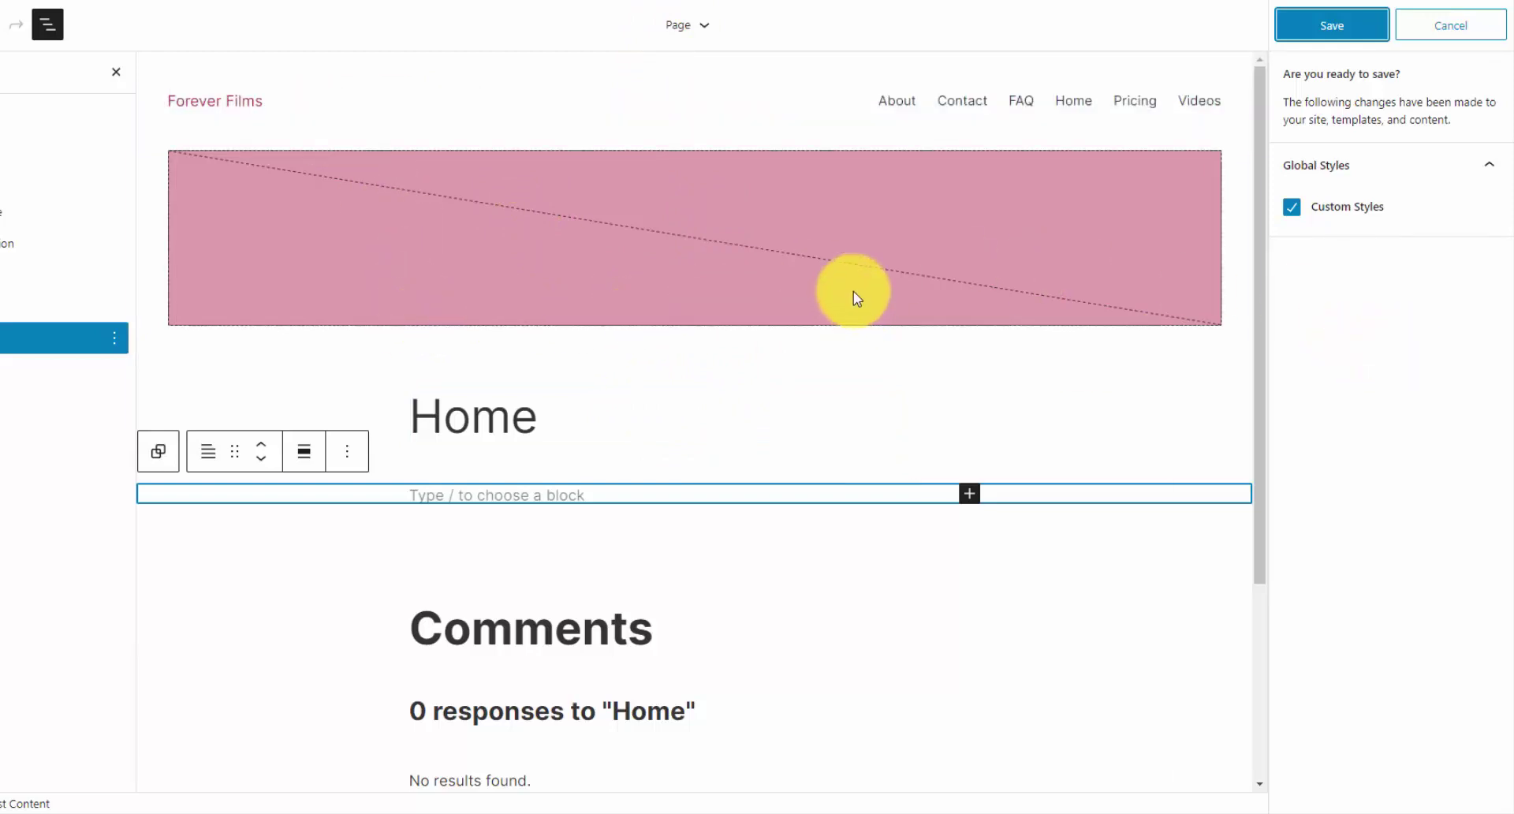
click(1365, 32)
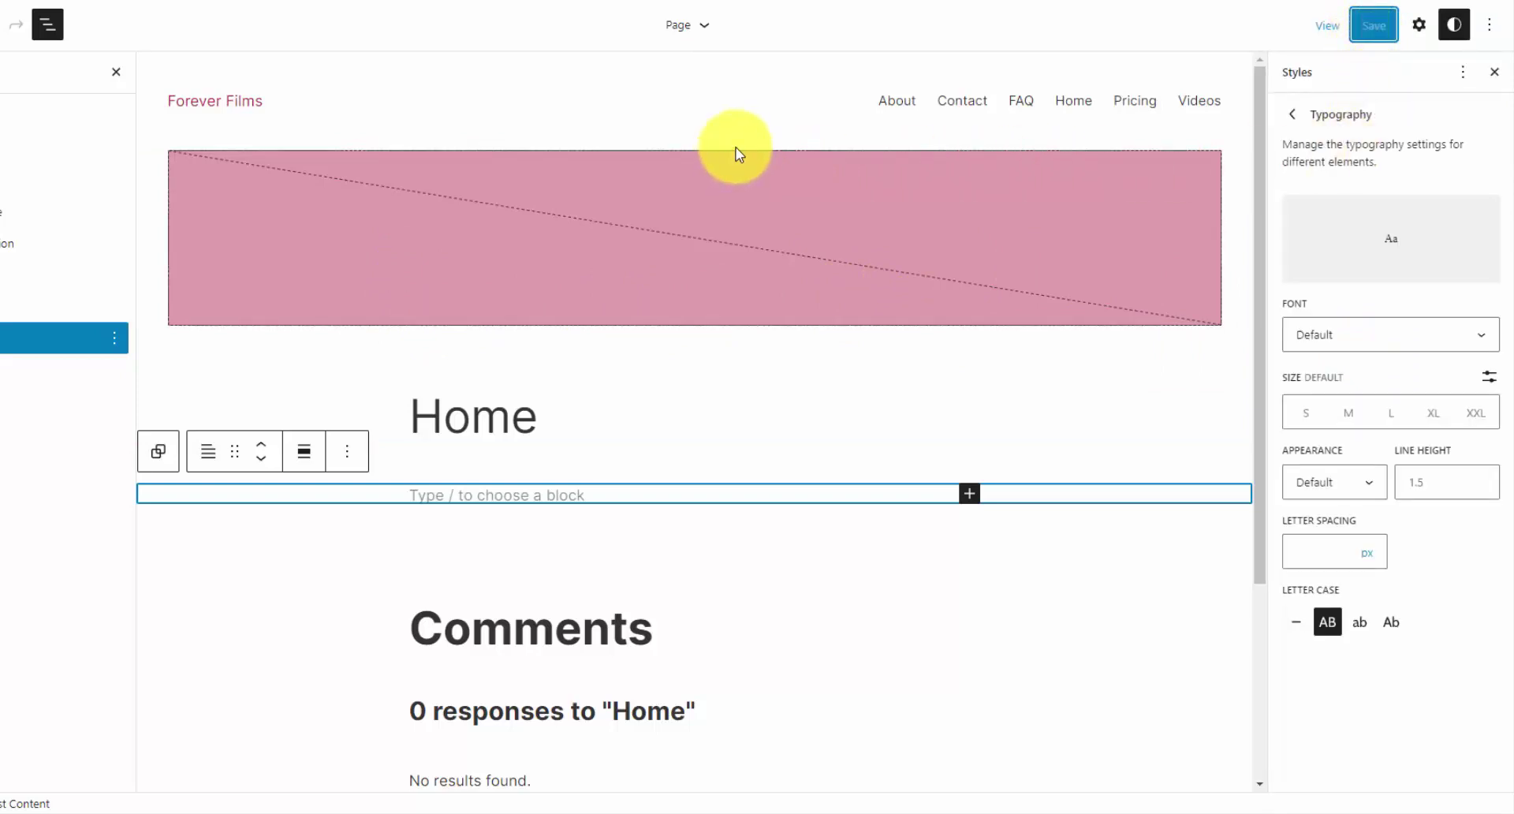
Browse all of the site's templates and review the list, including the description of the Home template.
click(702, 25)
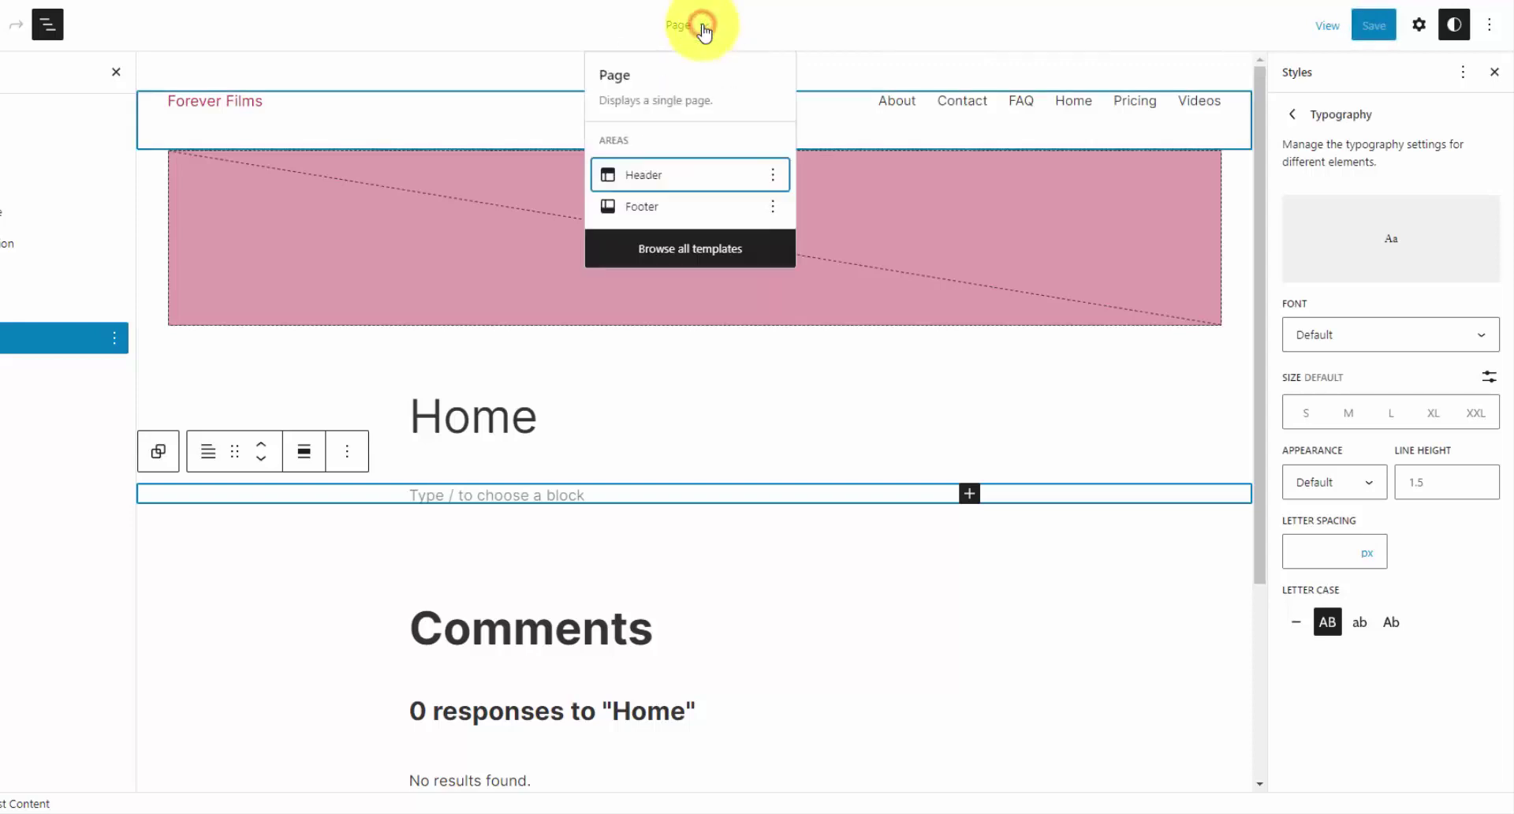
click(723, 258)
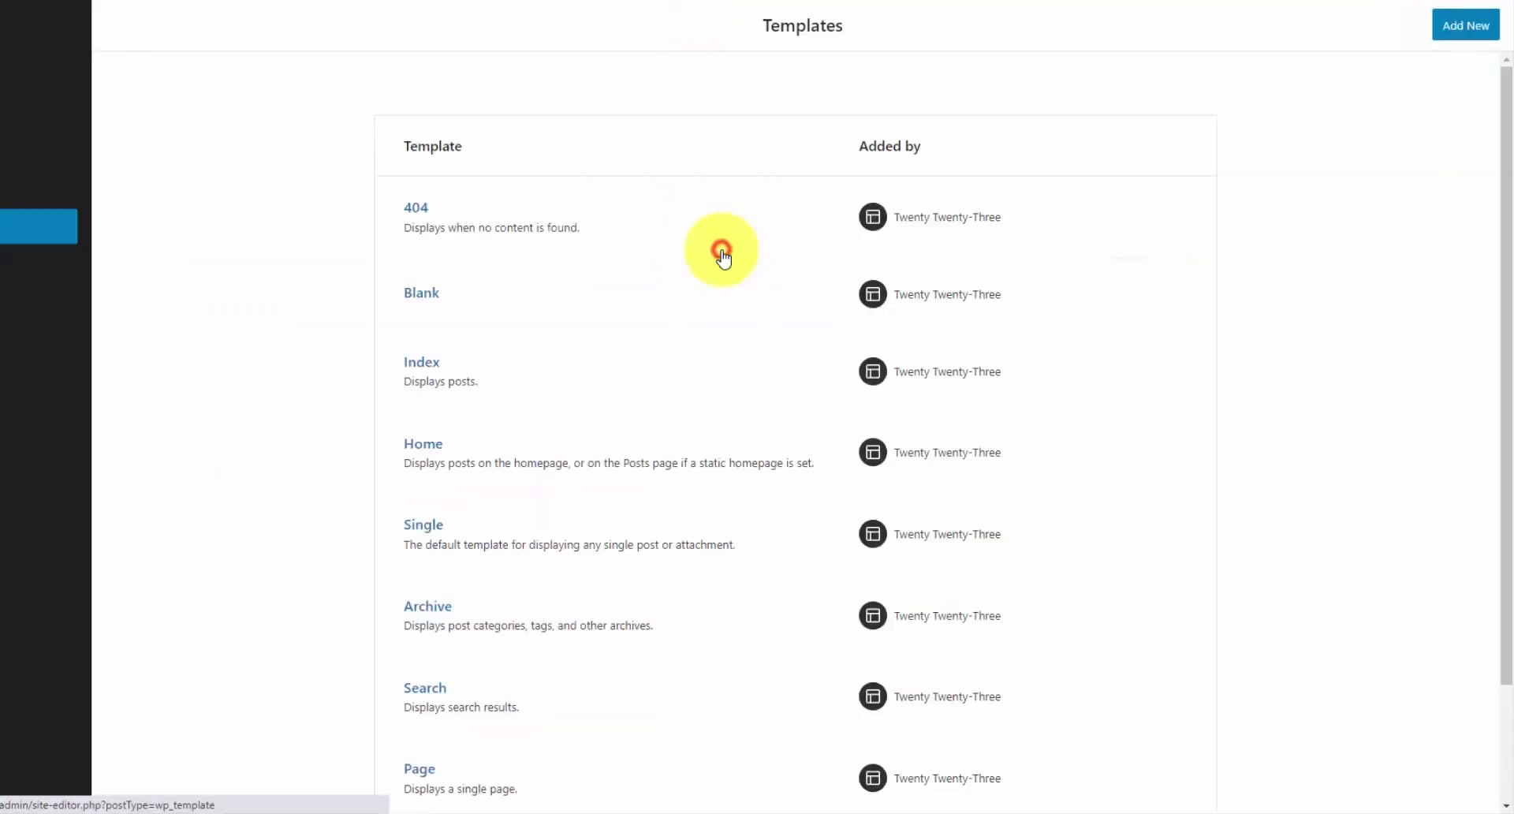
scroll(584, 316, down, 2)
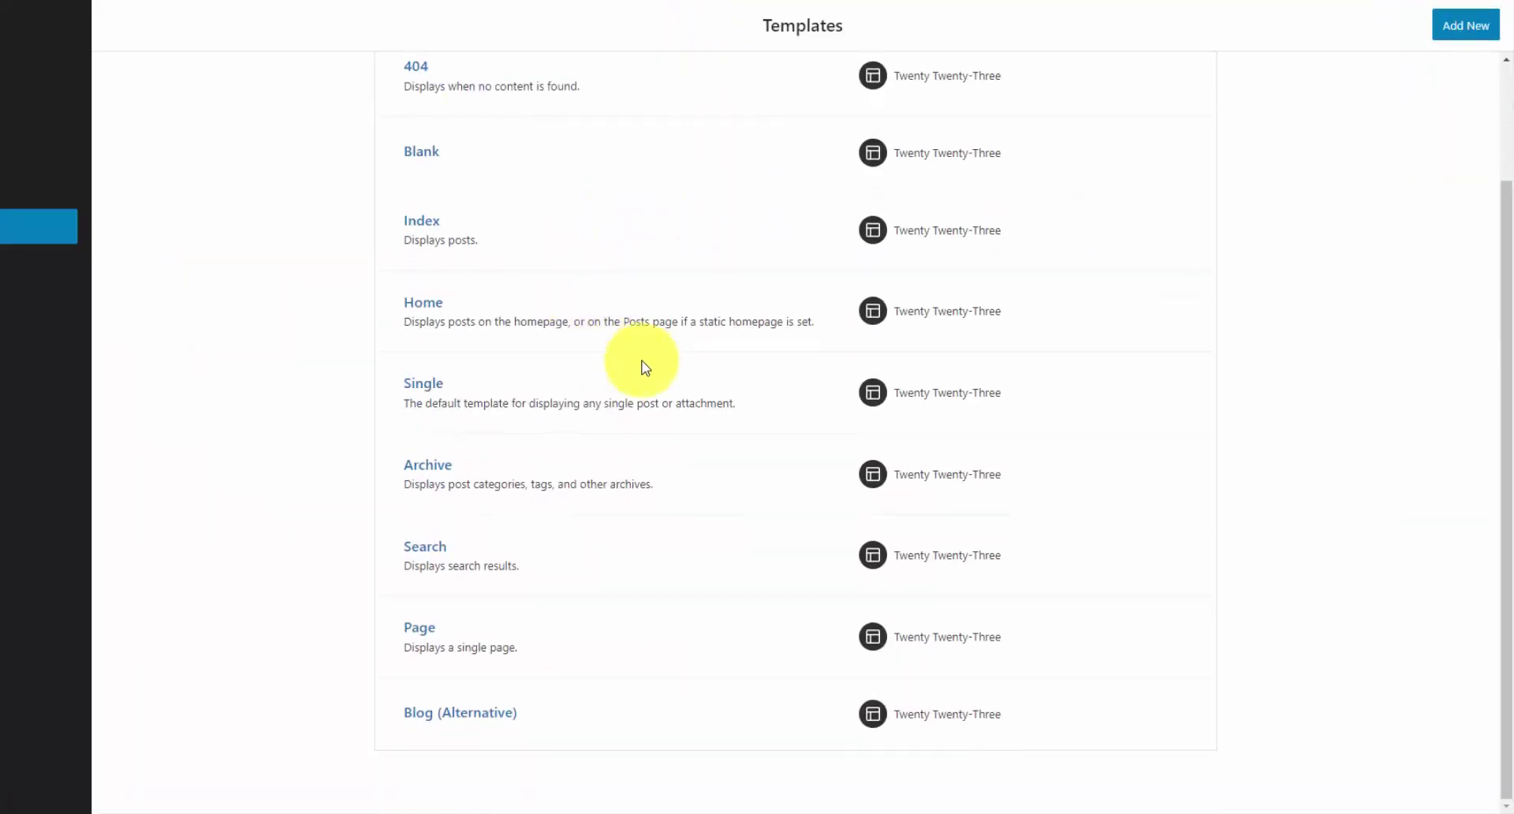
scroll(675, 364, up, 1)
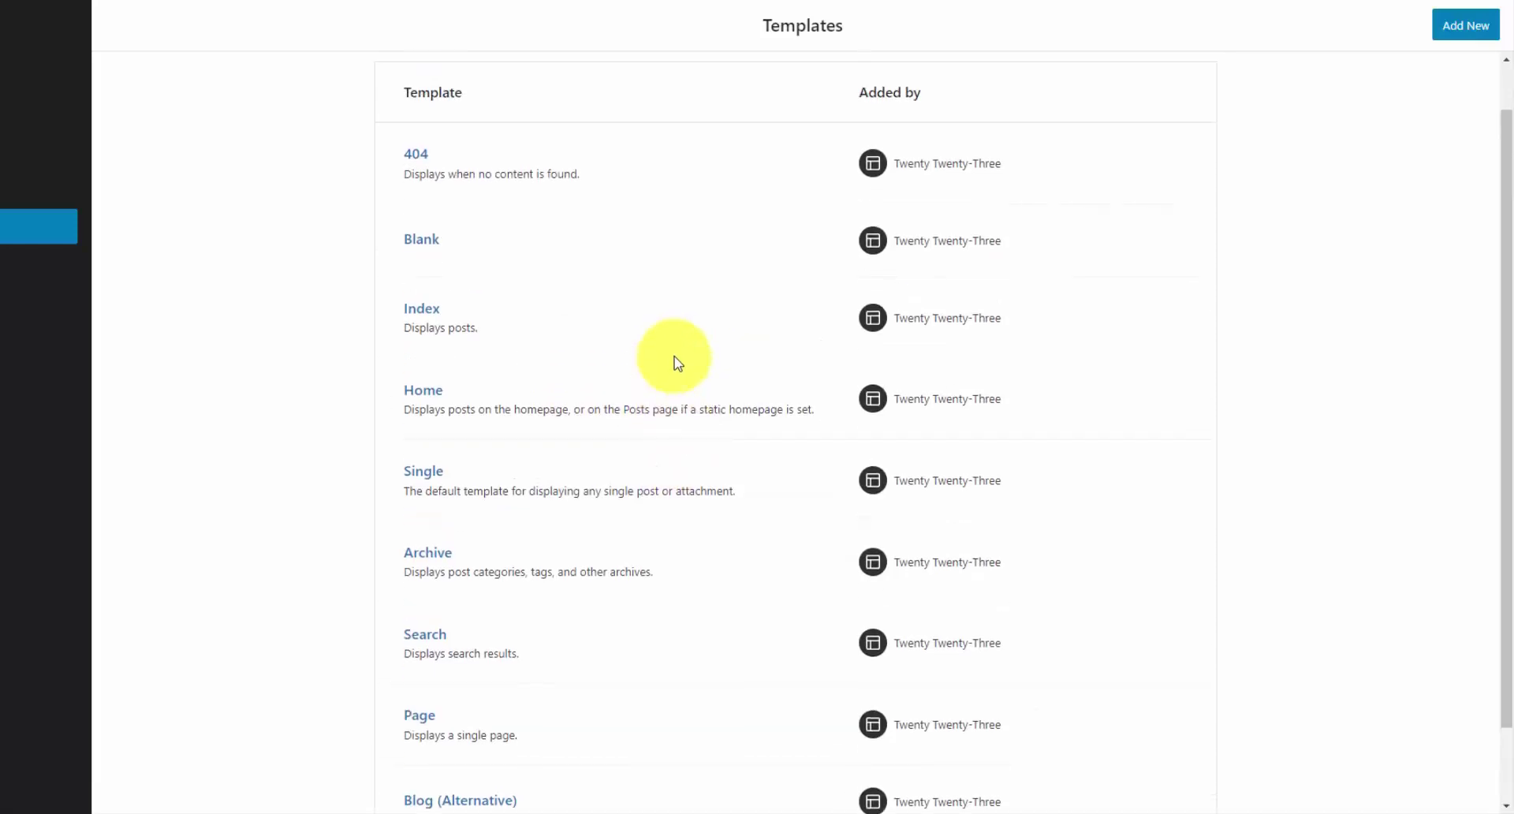
scroll(666, 410, down, 1)
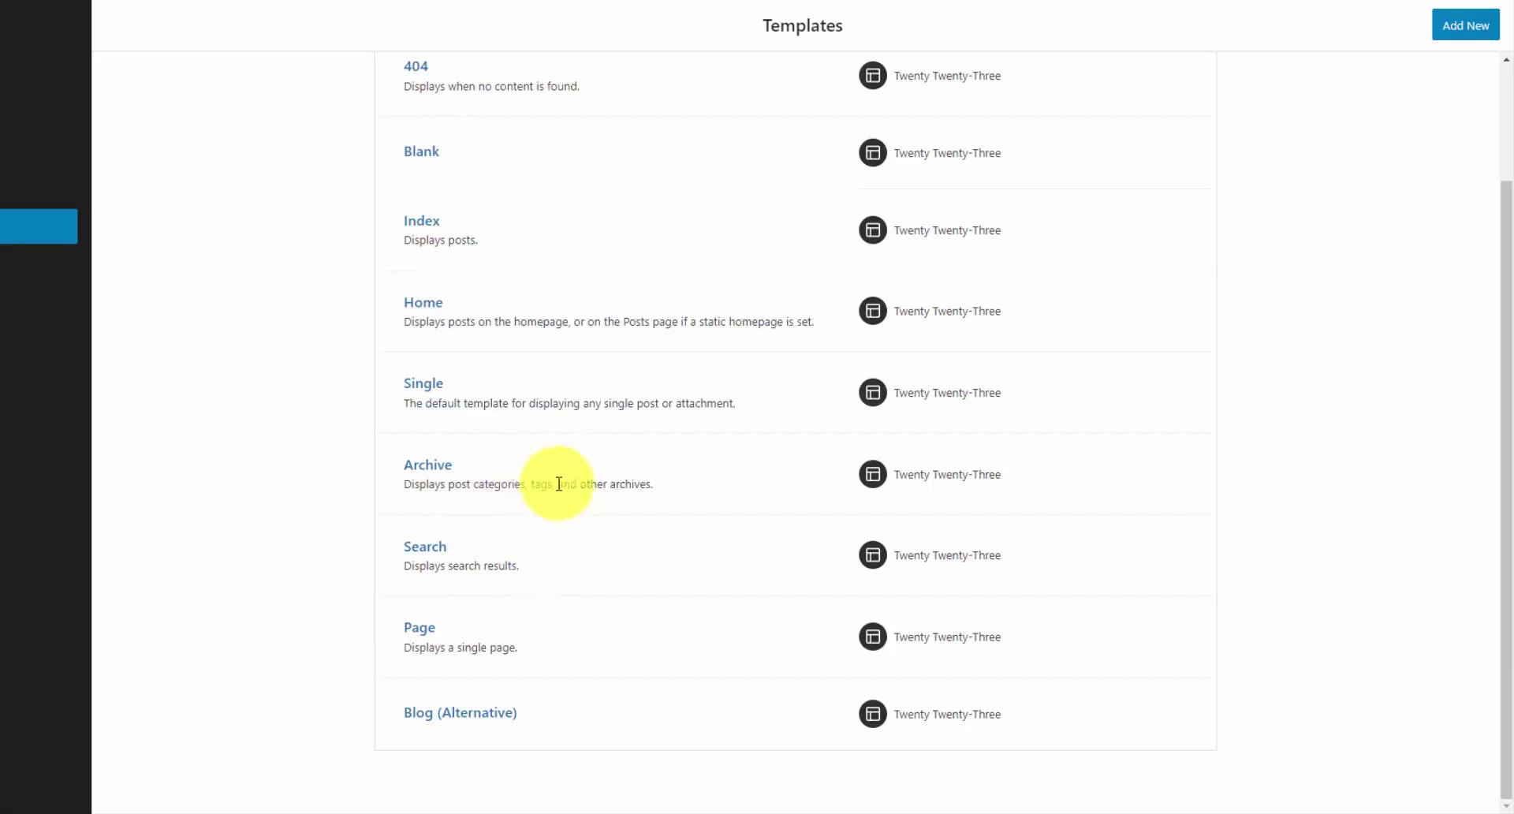
scroll(558, 483, up, 2)
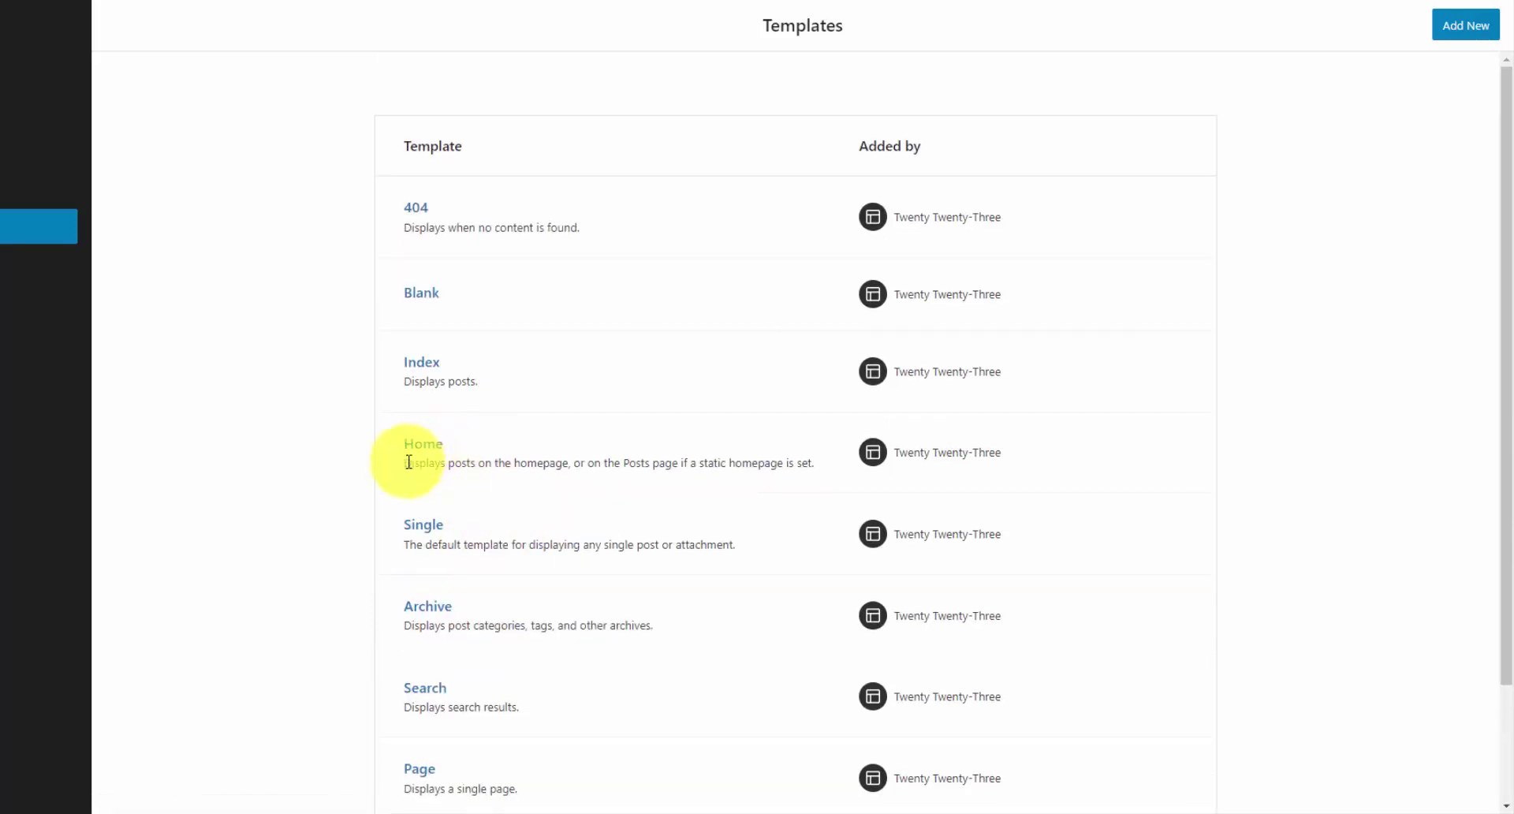
drag(404, 465, 591, 477)
click(789, 462)
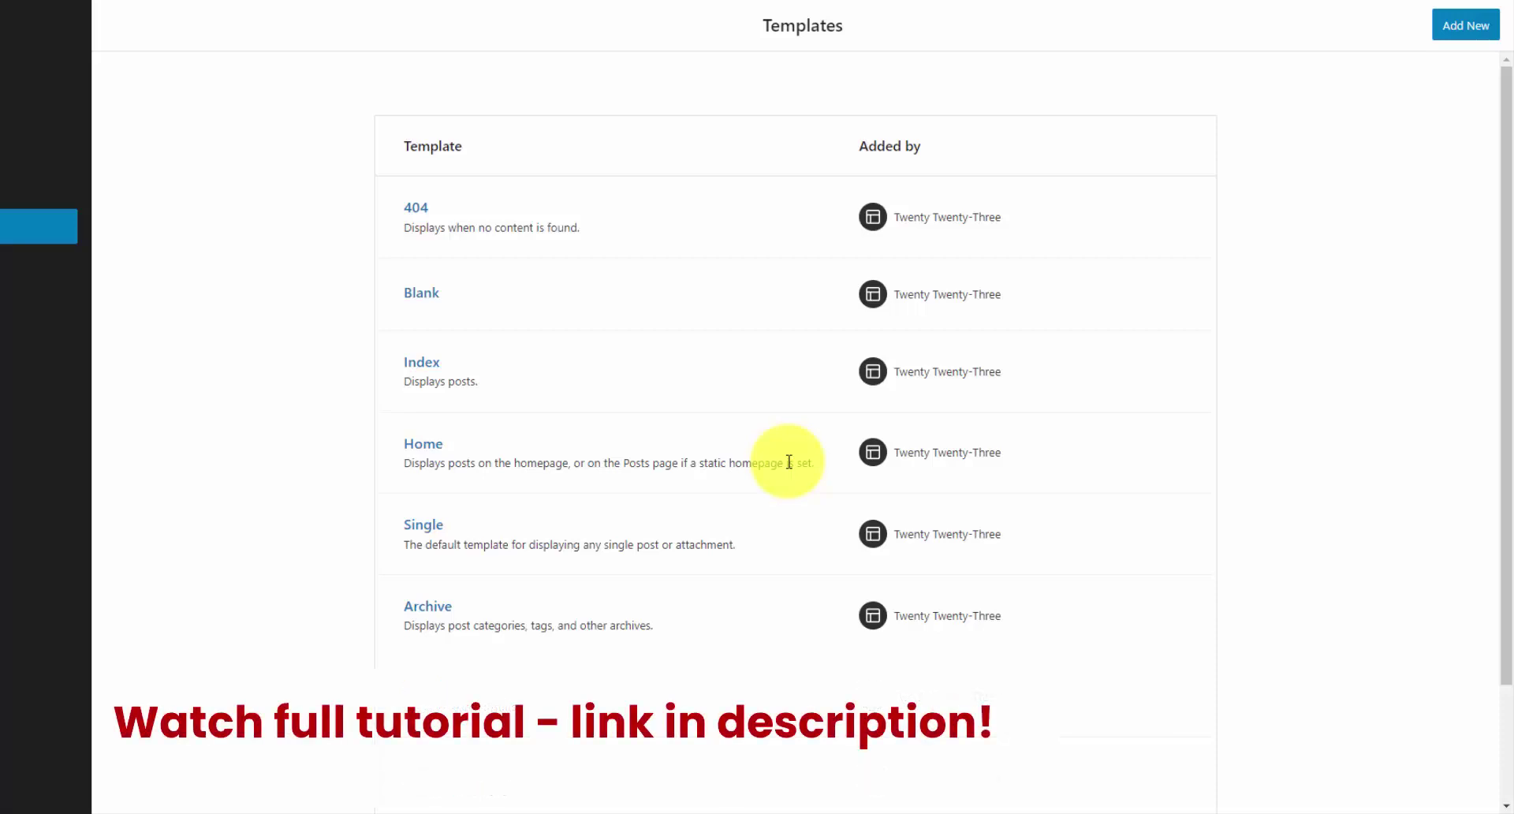
Open the template types available for adding a new template.
click(1460, 26)
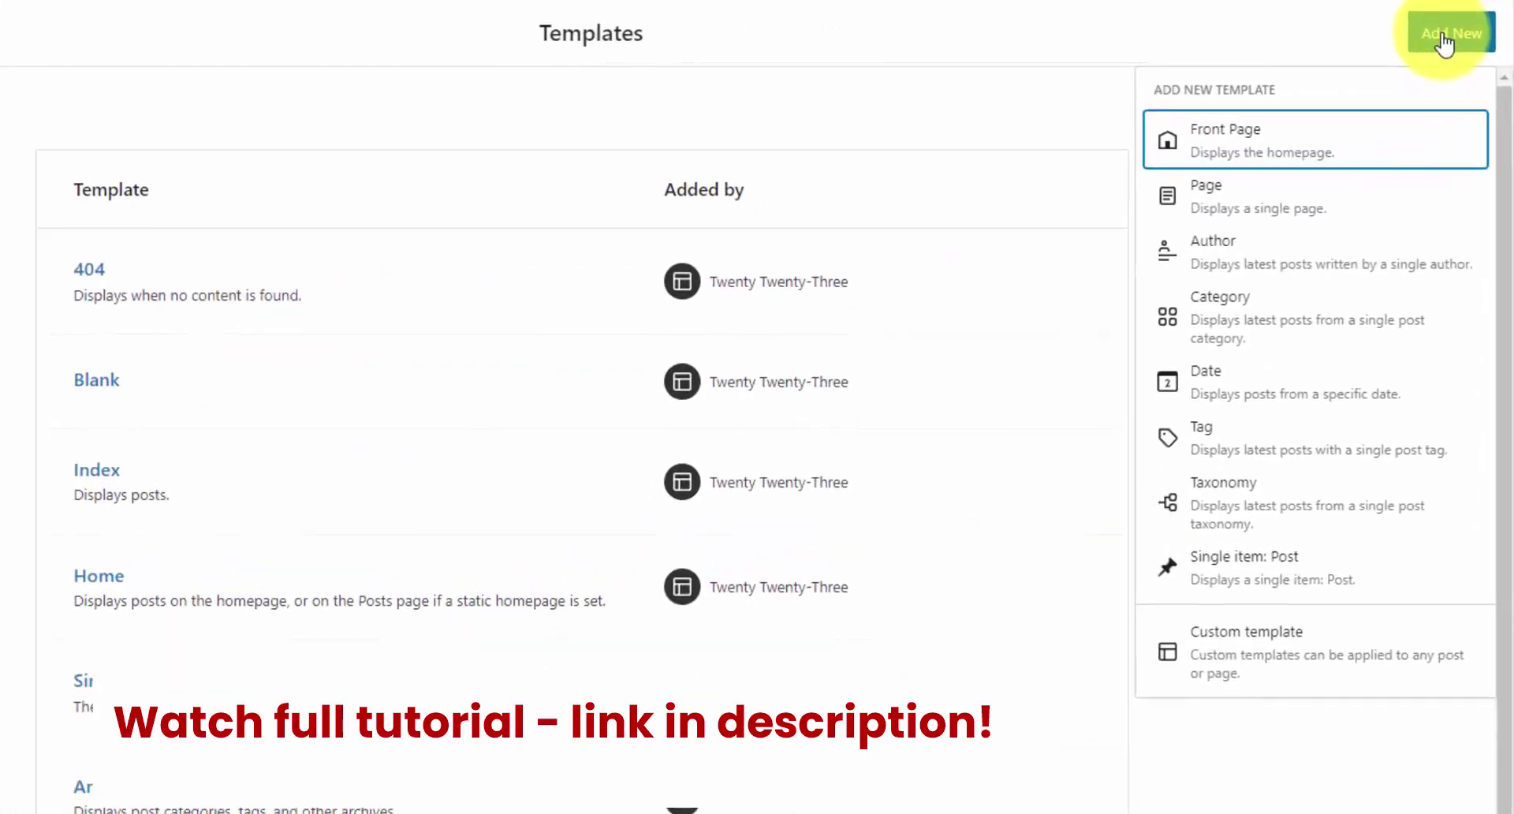